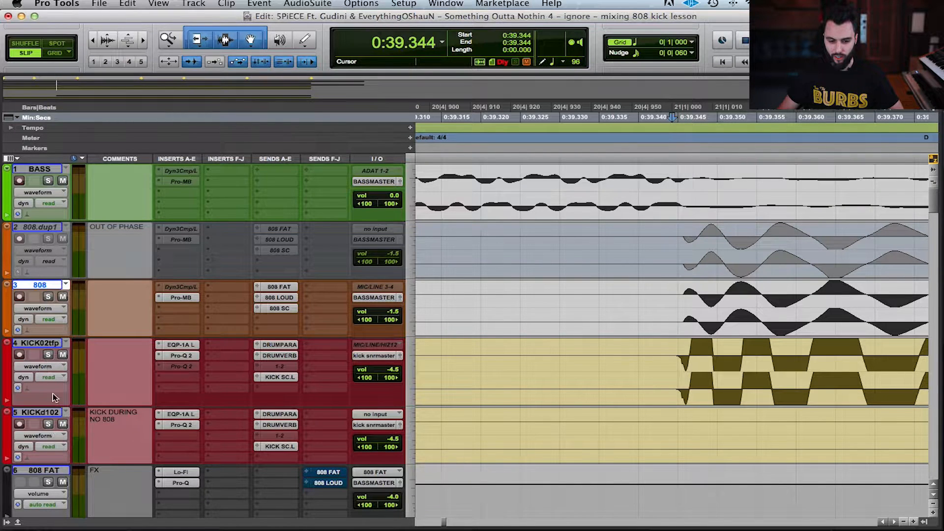
- Inspect the start of the 808 waveform at bar 21 with the track enlarged, highlighting about 0.010 s, and restore a smaller track height
left_click_drag(46, 335, 40, 398)
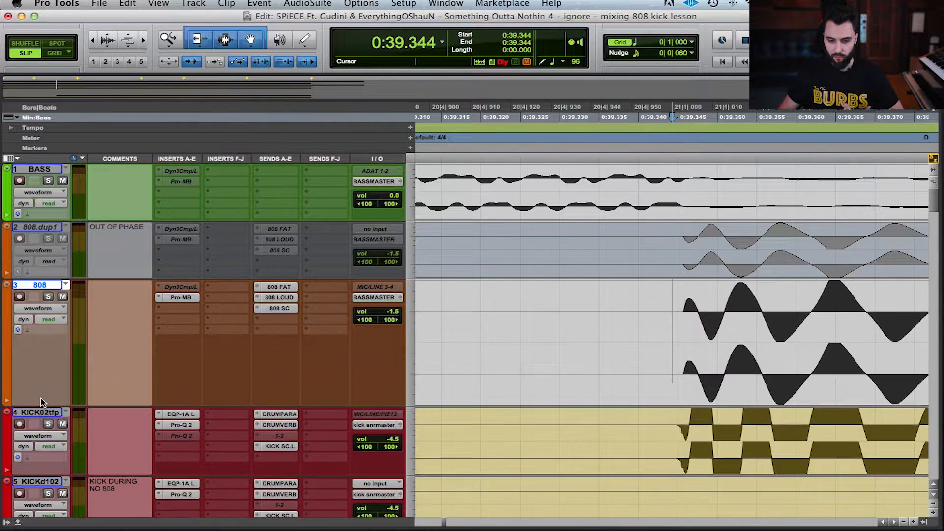
left_click_drag(683, 308, 764, 309)
key("super+alt+Tab")
scroll(741, 316, "right", 5)
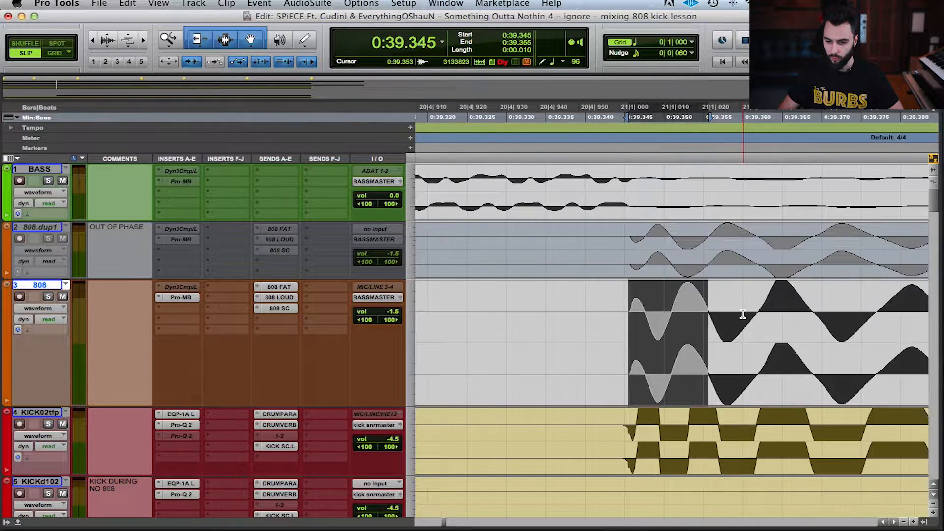
left_click(458, 315)
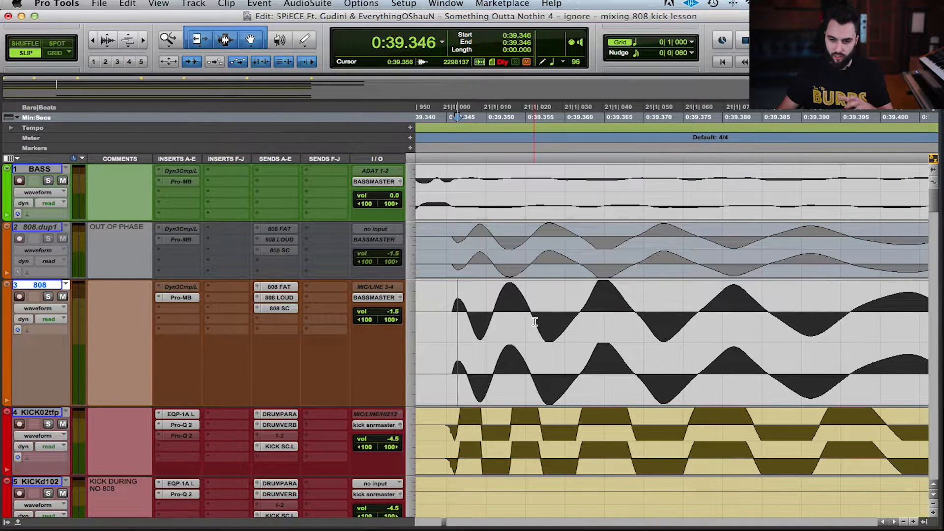
left_click_drag(35, 406, 38, 350)
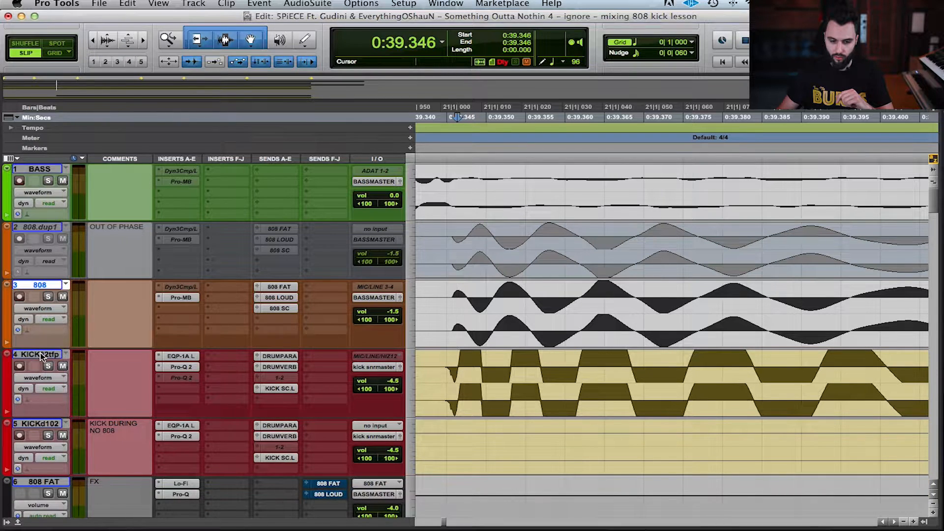
- Highlight about the first 0.016 s of the 808 at bar 21 and carry the selection down to the kick tracks for comparison
left_click(42, 355)
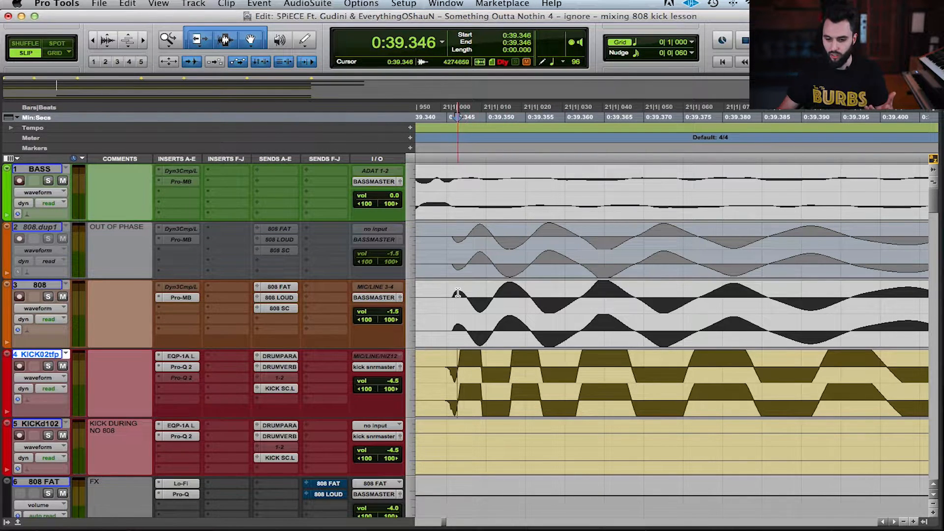
key("p")
key("t")
key("t")
key("r")
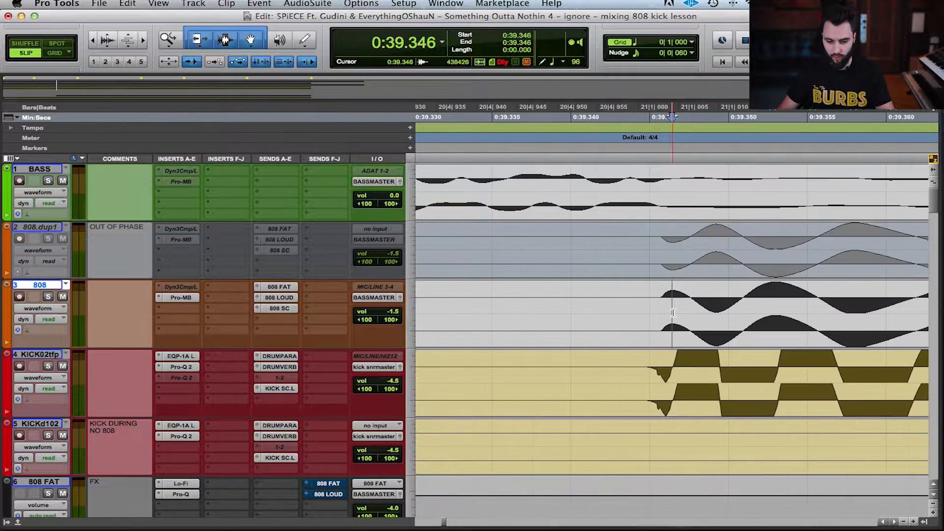
left_click_drag(658, 298, 918, 296)
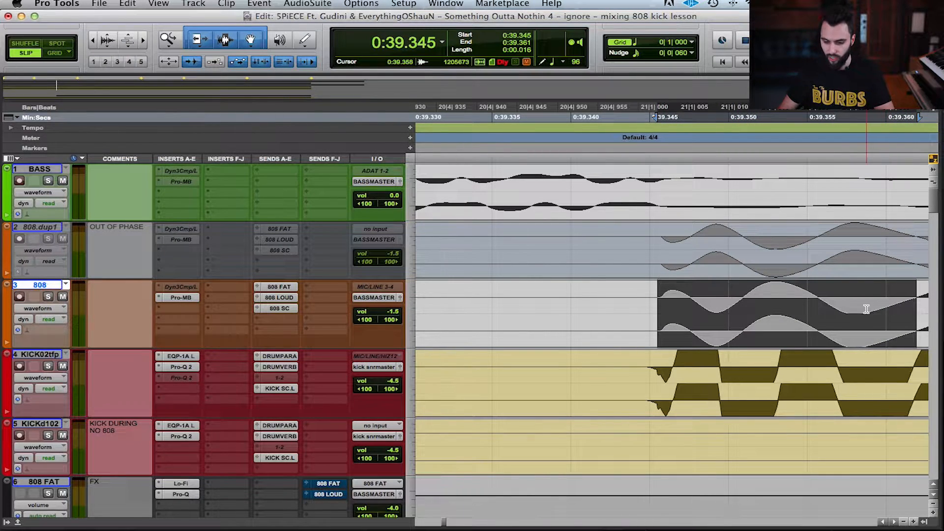
key(";")
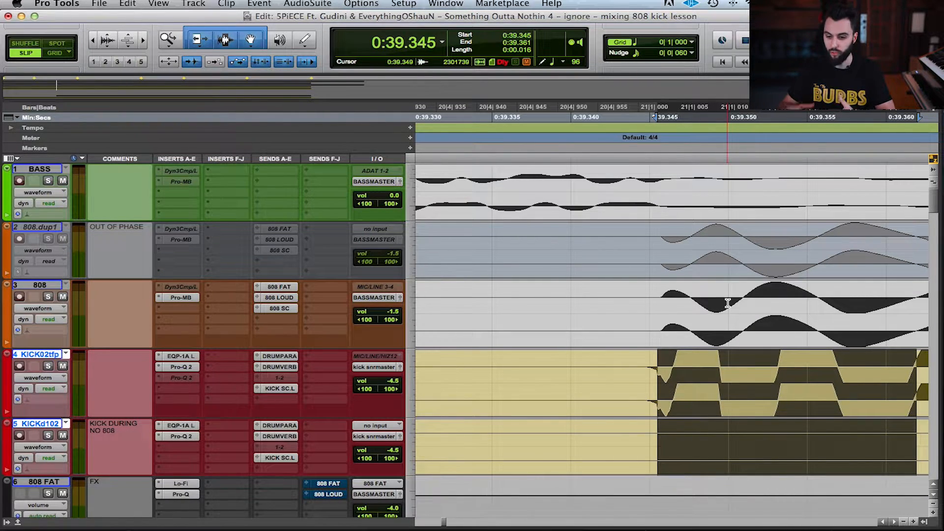
- Highlight the kick's first positive peak, about 0.003 s long, and carry the selection up to the 808 track
left_click(686, 359)
left_click_drag(673, 361, 720, 359)
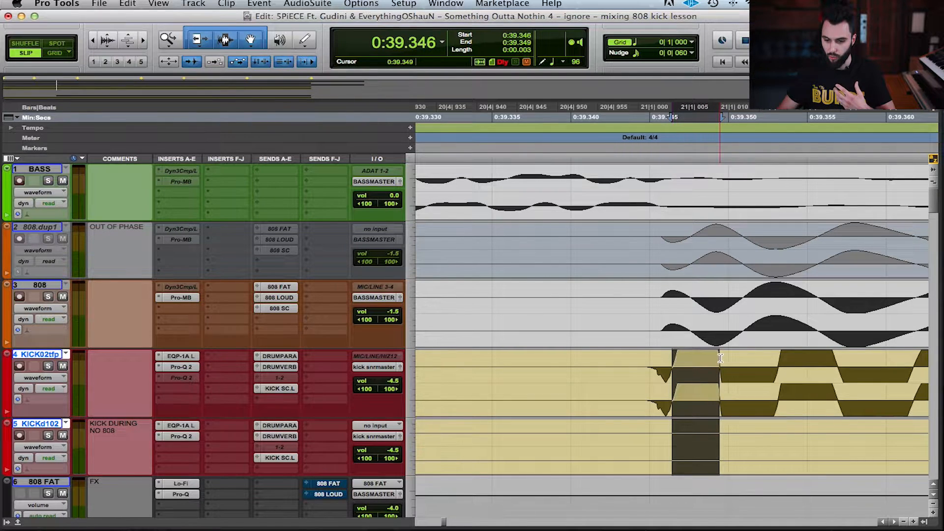
key("p")
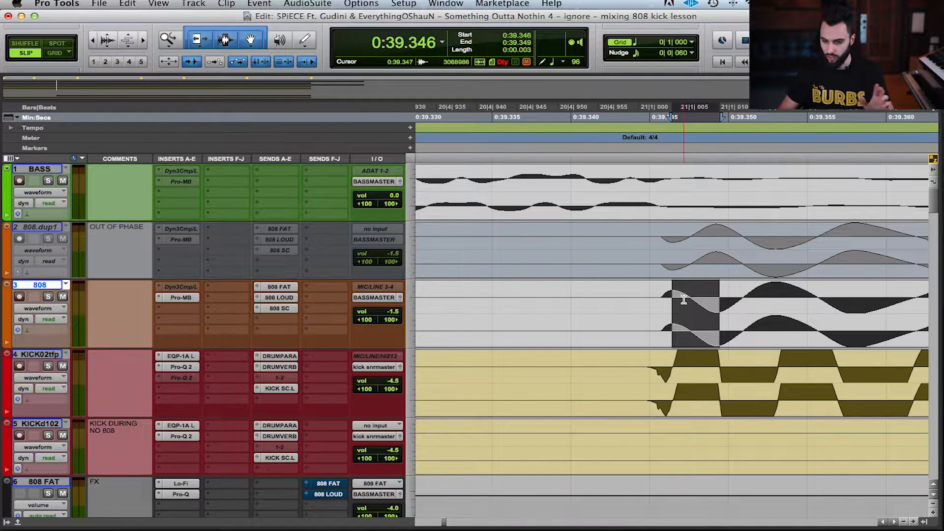
- Compare the wave cycle from 0:39.361 to 0:39.375 across the 808 and both kick tracks, and return the cursor to the 808's start
scroll(696, 330, "right", 2)
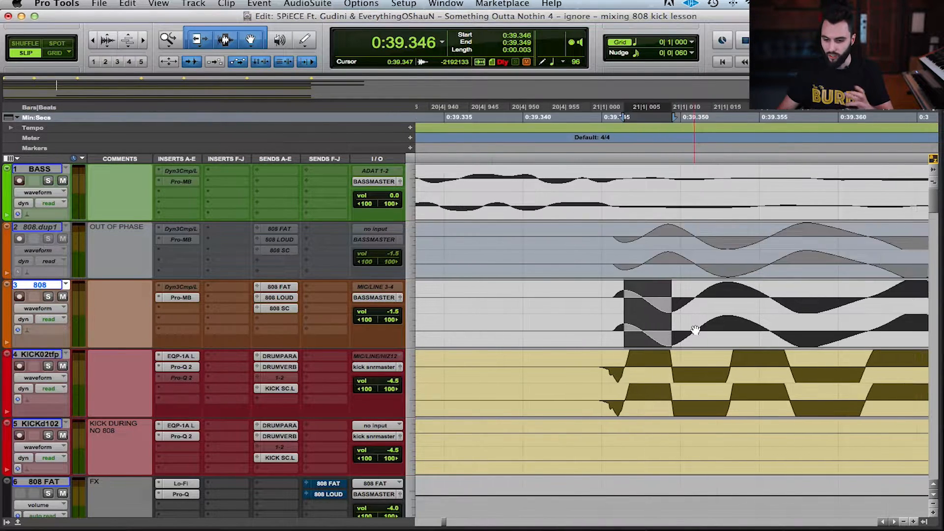
scroll(695, 330, "right", 6)
left_click_drag(571, 298, 675, 368)
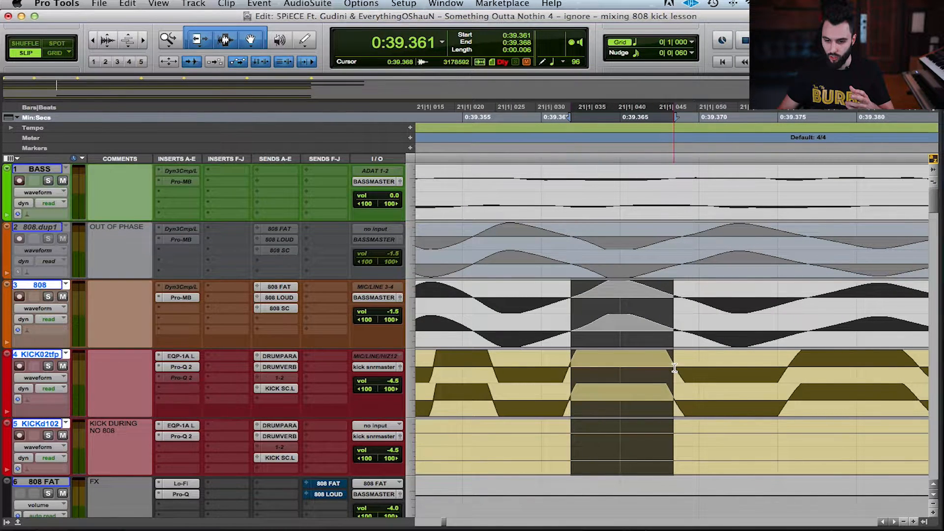
left_click(790, 300, "shift")
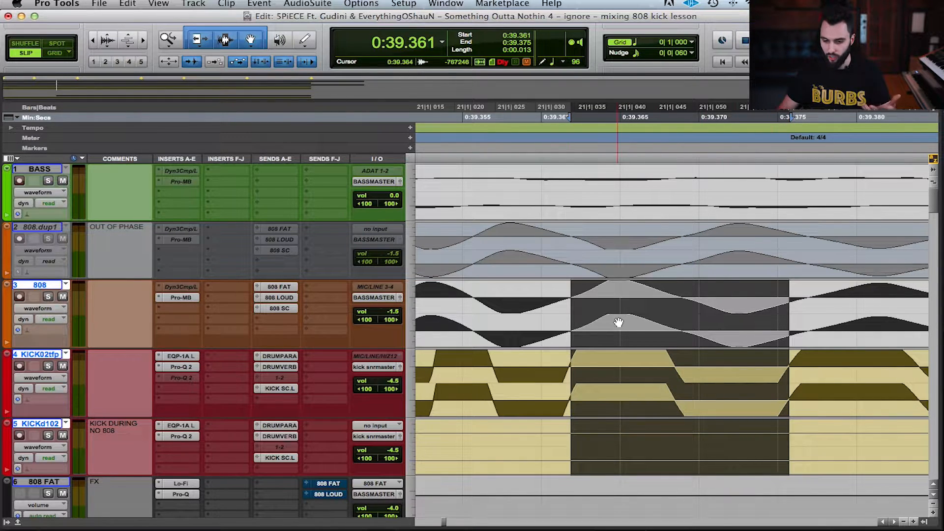
scroll(619, 323, "left", 5)
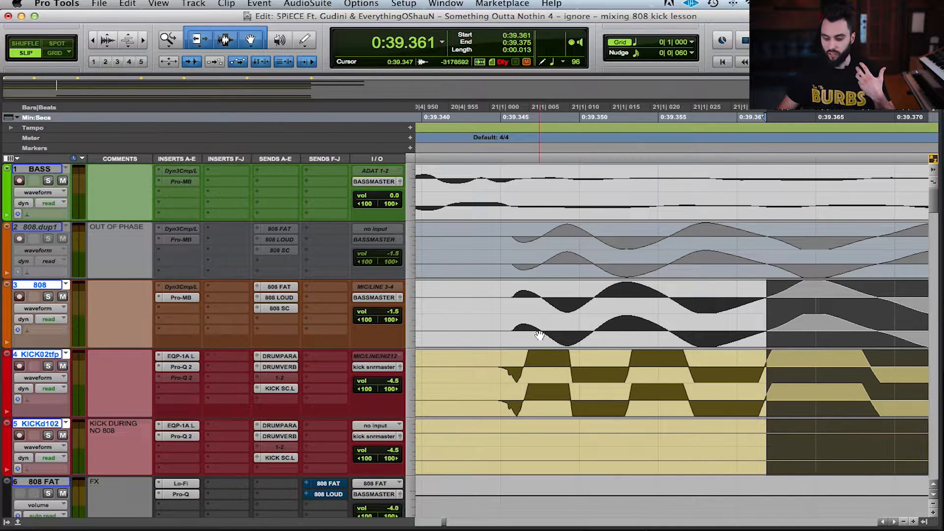
left_click(514, 303)
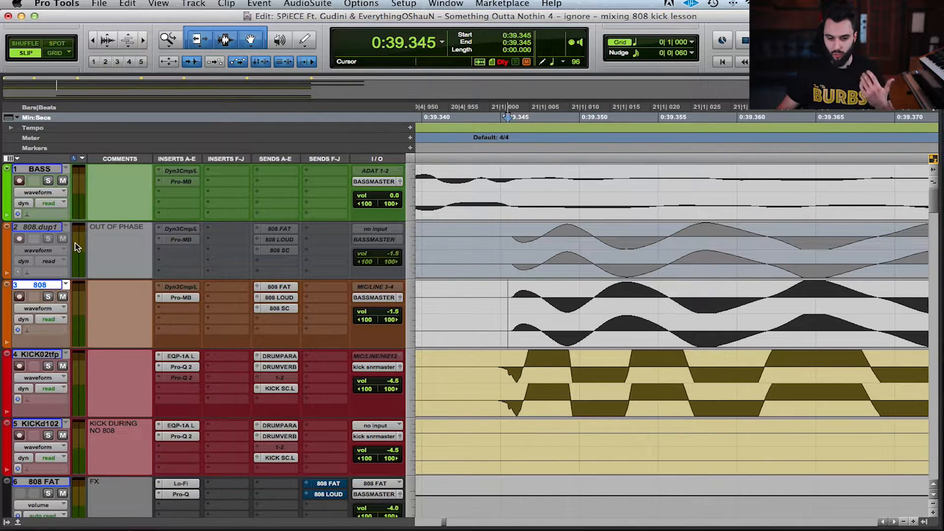
- Make the inactive 808.dup1 track active and solo it together with the 808 track
left_click(30, 226)
right_click(40, 227)
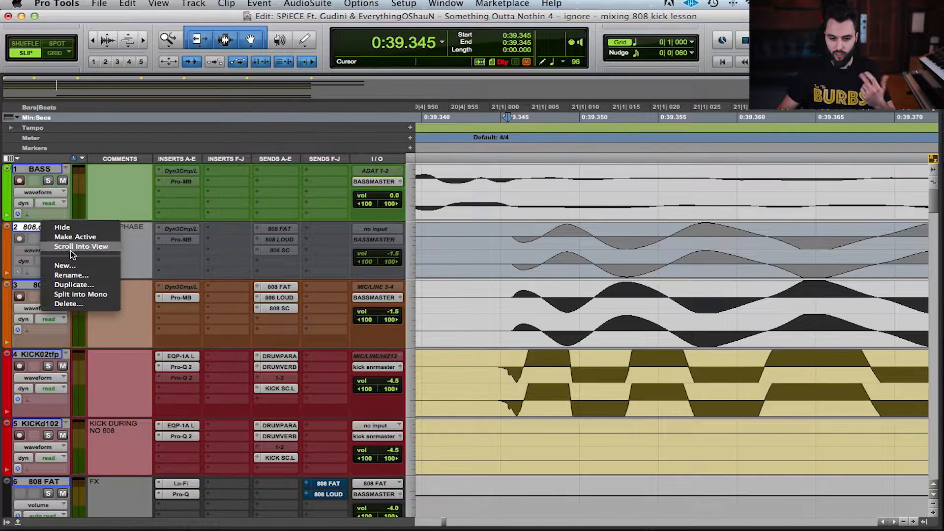
left_click(73, 285)
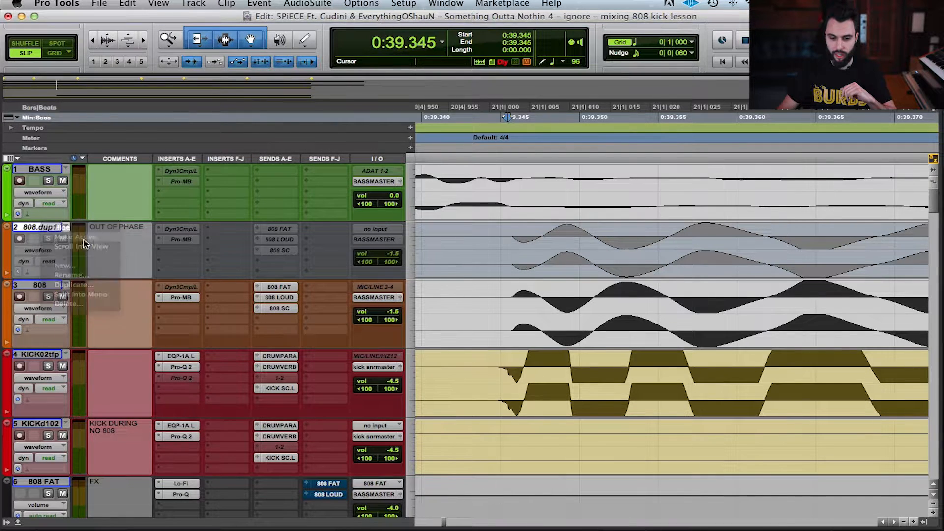
left_click(548, 229)
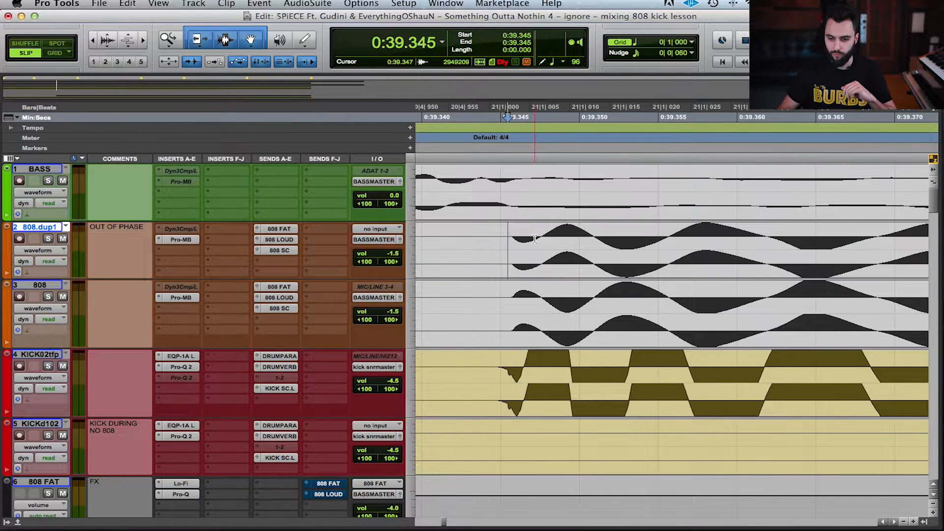
left_click(47, 297)
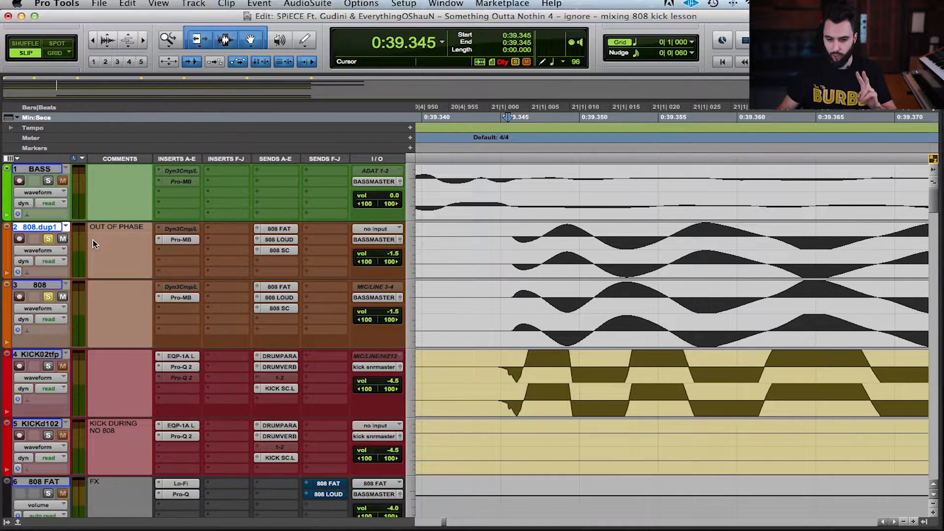
- Highlight about the first 0.016 s of 808.dup1 and carry the selection to the 808 track to compare their polarity
scroll(498, 285, "left", 3)
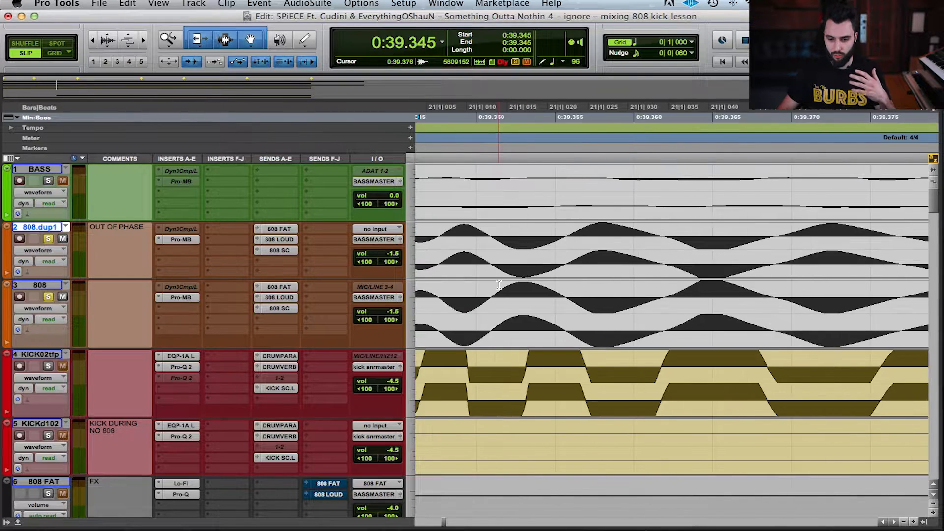
scroll(499, 284, "left", 3)
scroll(499, 284, "right", 5)
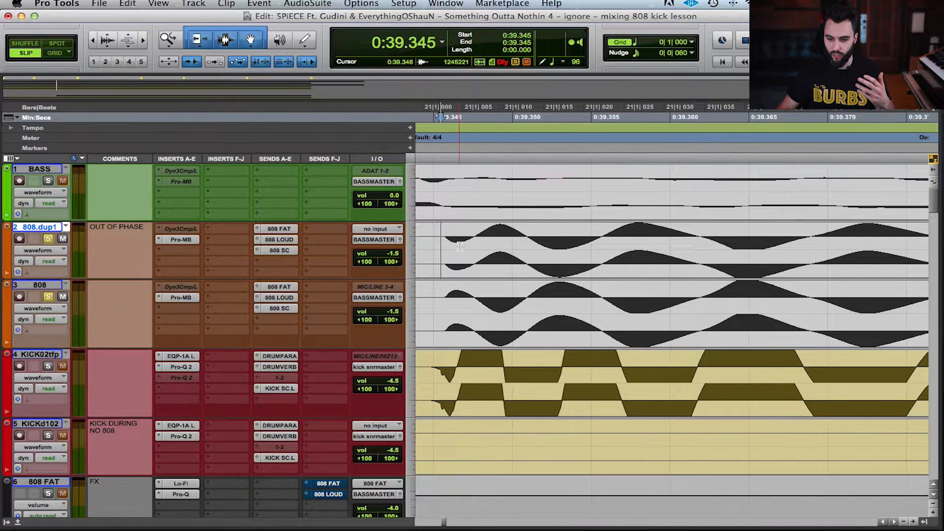
left_click_drag(445, 241, 693, 242)
key("semicolon")
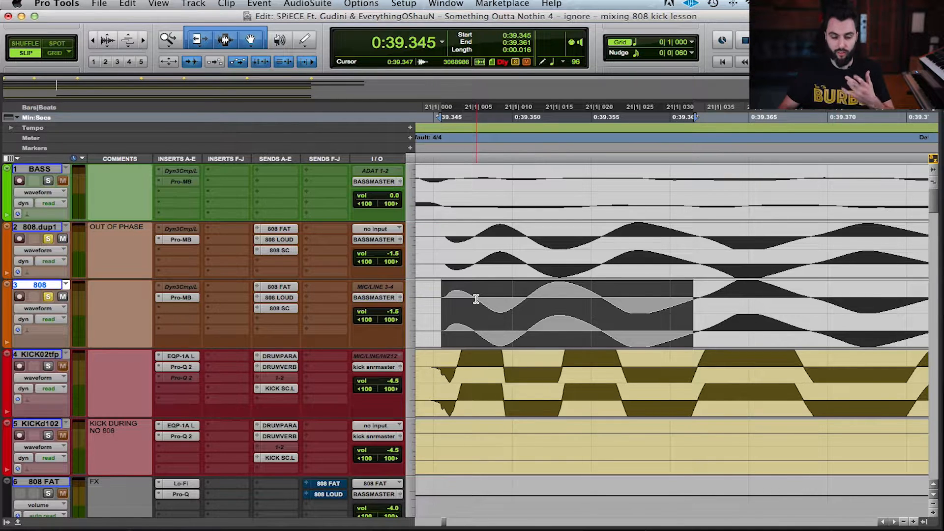
- Select the 808.dup1 section from its start at bar 21 to the next hit at about 0:40.832
key("r")
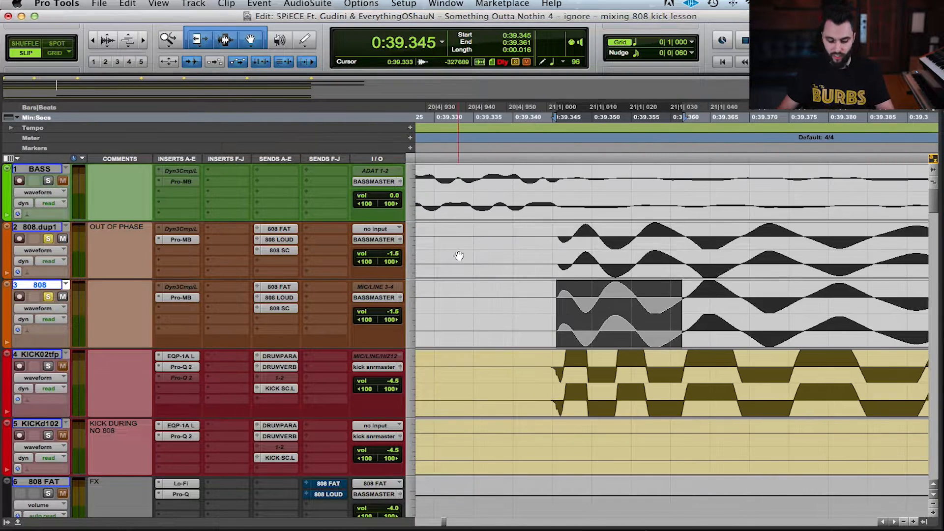
left_click(556, 275)
key("r")
key("r")
key("r")
key("r")
key("r")
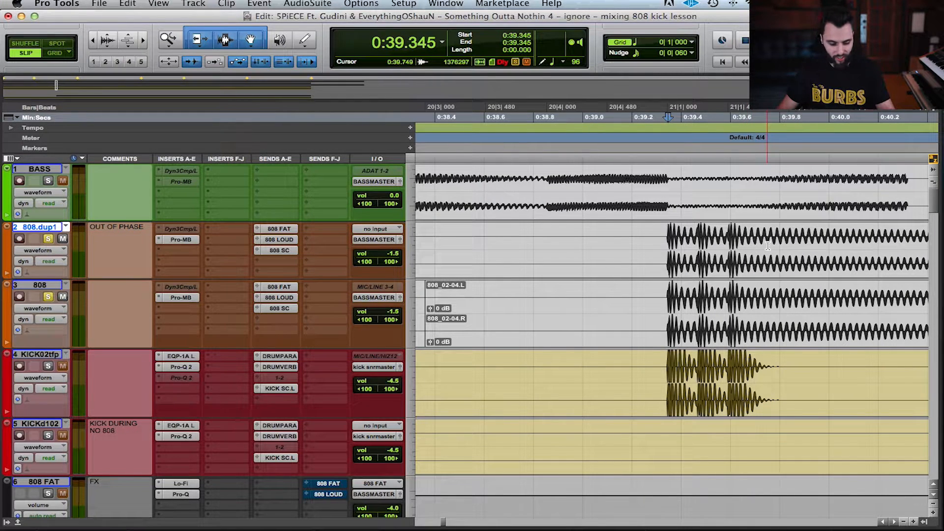
key("r")
left_click(853, 233, "shift")
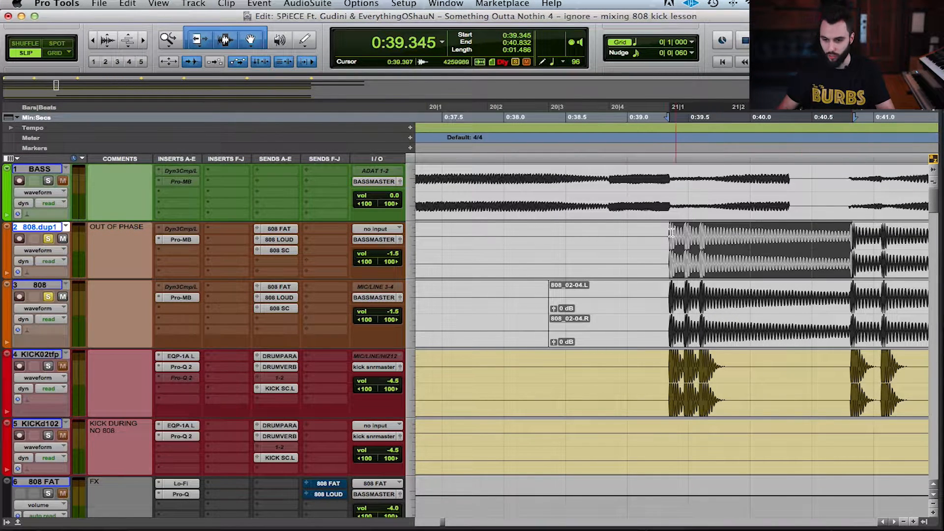
- Audition the soloed 808.dup1 and 808 tracks together from about 0:39.317, just before their first hit
left_click(666, 248)
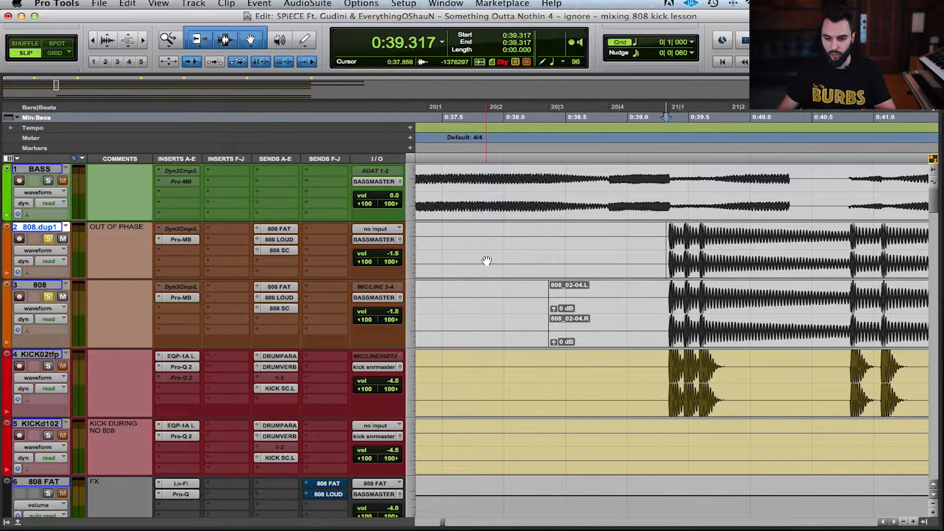
key("space")
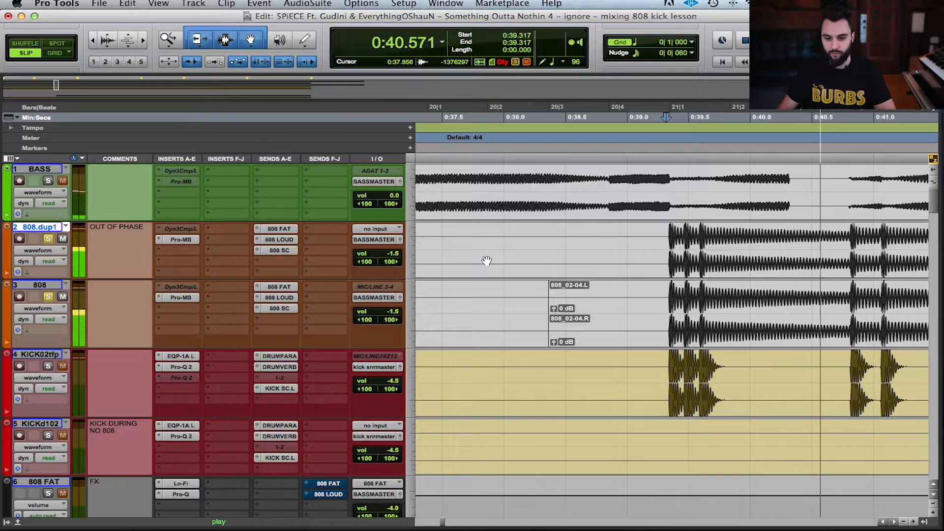
key("super+bracketleft")
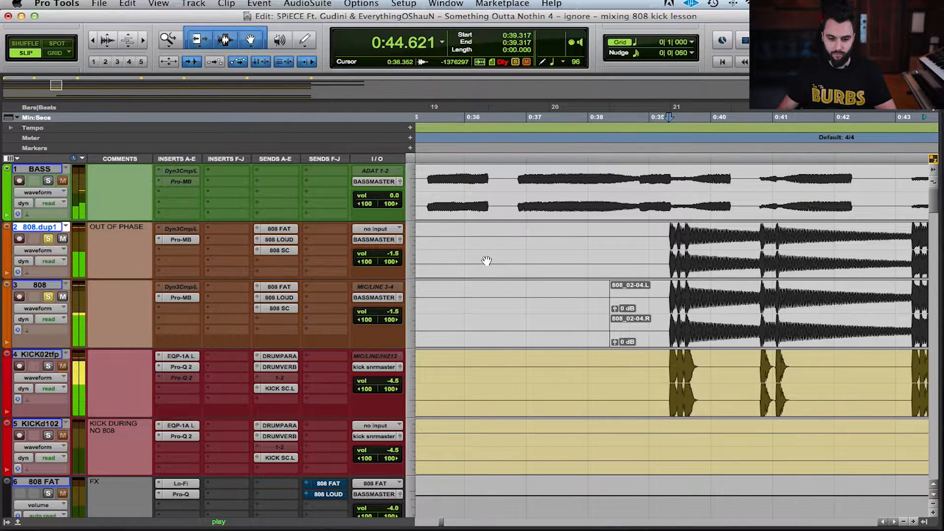
key("space")
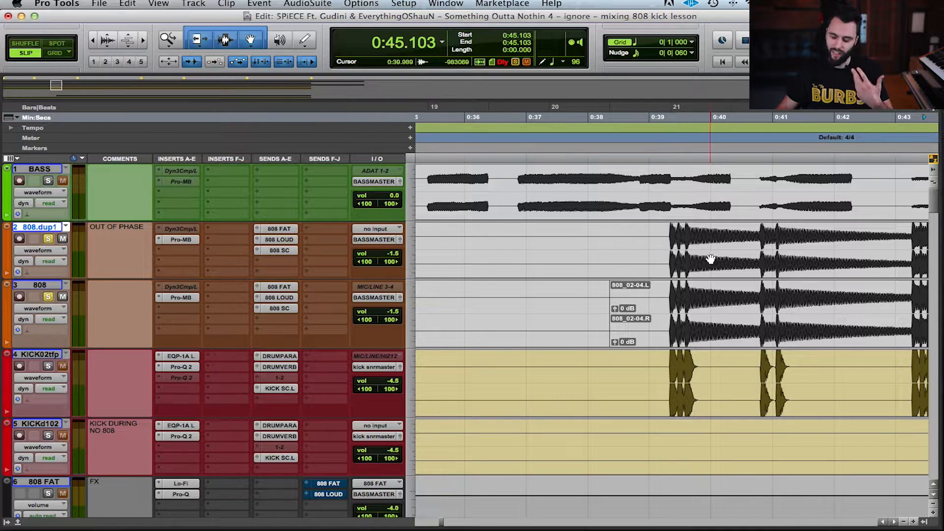
- Place the cursor at the start of the first 808.dup1 hit, about 0:39.345, and take 808.dup1 out of solo
left_click(676, 237)
key("super+bracketright")
key("super+bracketright")
key("super+bracketright")
key("super+bracketright")
key("super+bracketright")
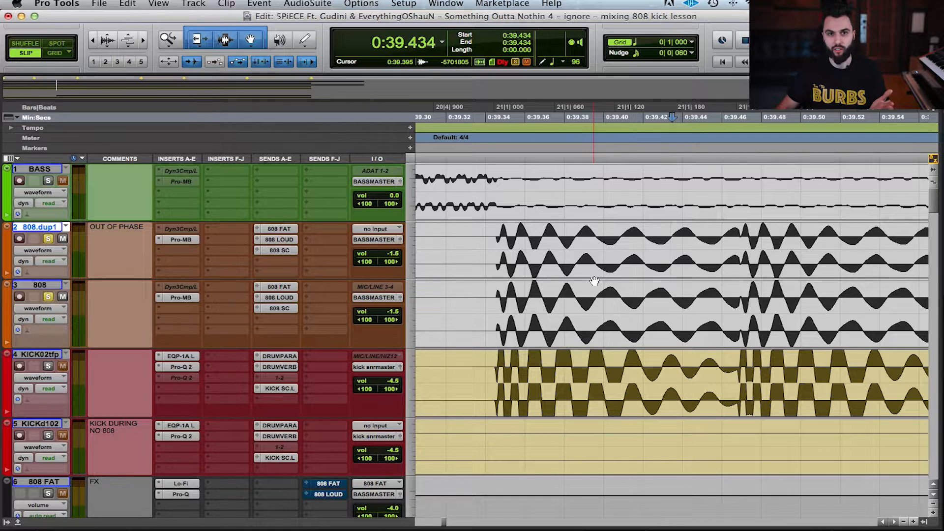
left_click(499, 236)
key("super+bracketleft")
key("super+bracketleft")
left_click(48, 240)
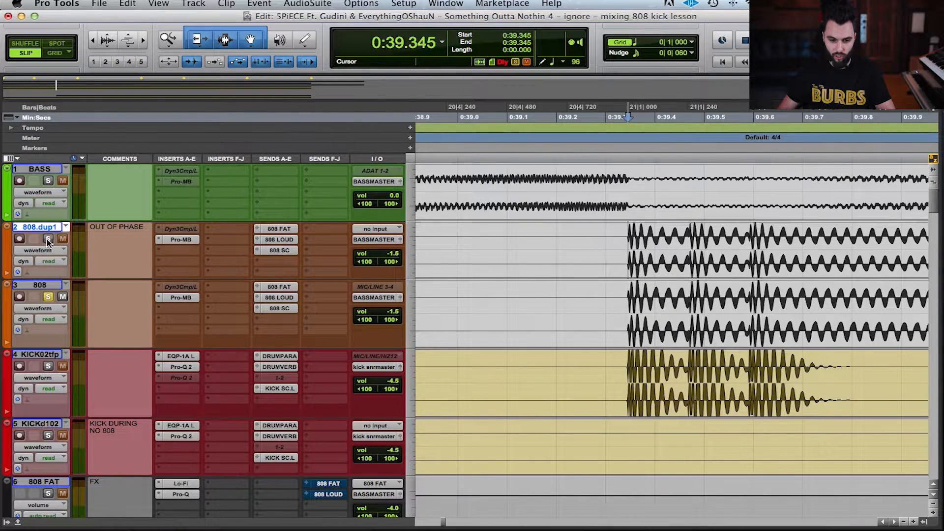
- Audition the 808 track soloed on its own from its first hit at bar 21
key("super+bracketleft")
key("super+bracketleft")
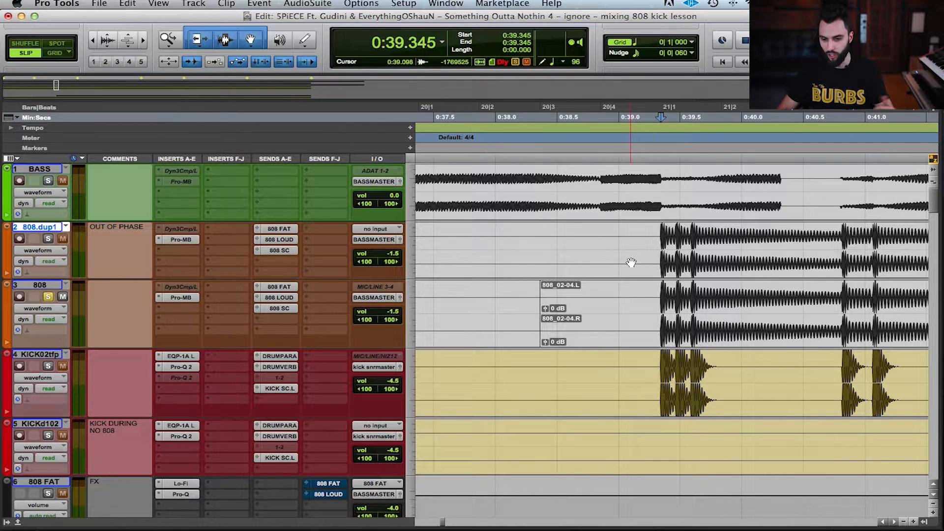
key("space")
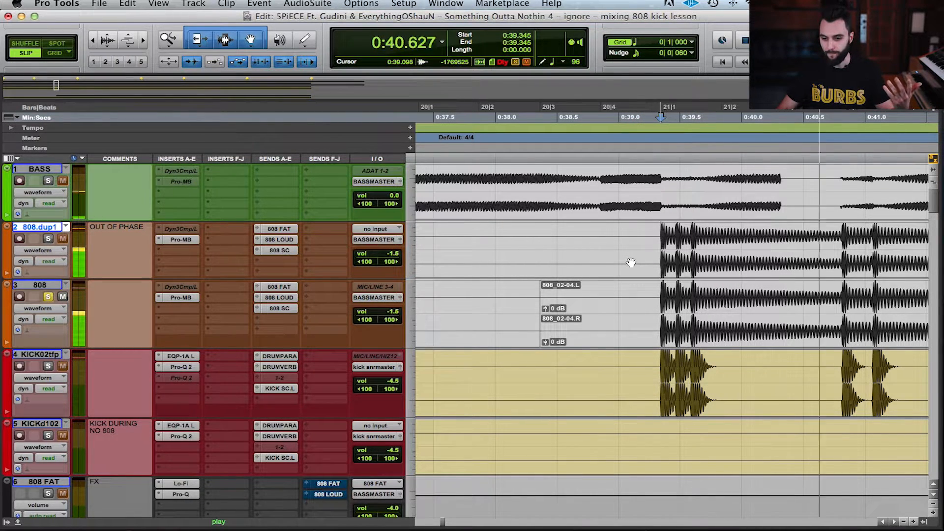
key("super+bracketleft")
key("super+bracketleft")
key("super+bracketleft")
key("space")
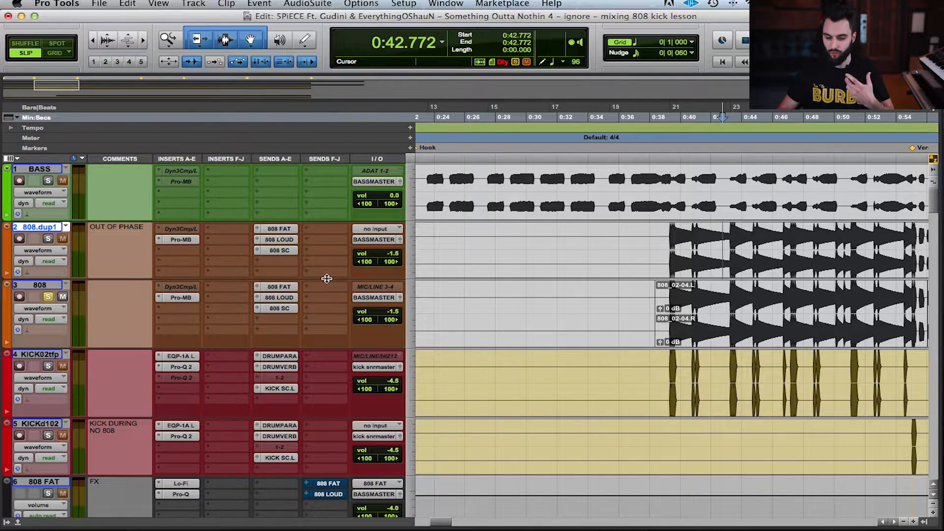
- Examine the phase of the 808.dup1, 808 and kick waveforms up close around 0:41.104
key("super+bracketright")
key("super+bracketright")
key("super+bracketright")
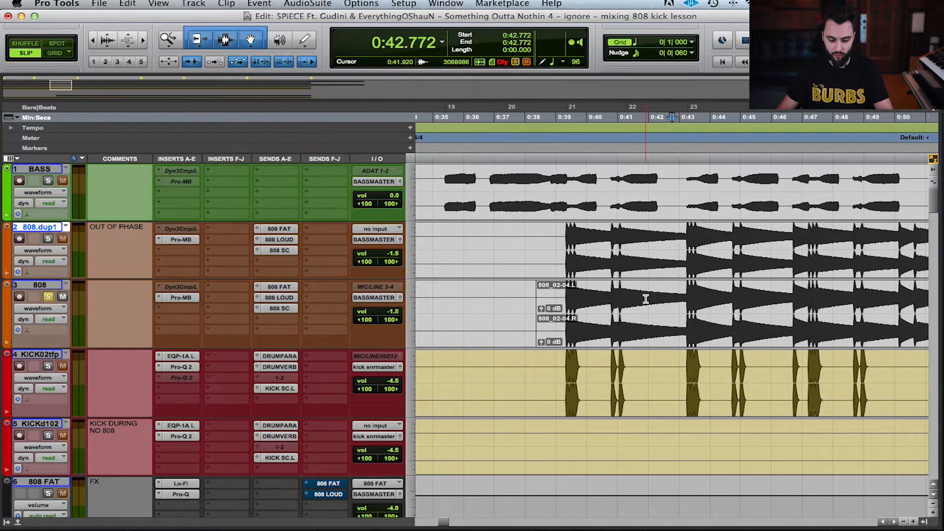
left_click(473, 298)
key("super+bracketright")
key("super+bracketright")
key("super+bracketright")
key("super+bracketright")
key("super+bracketright")
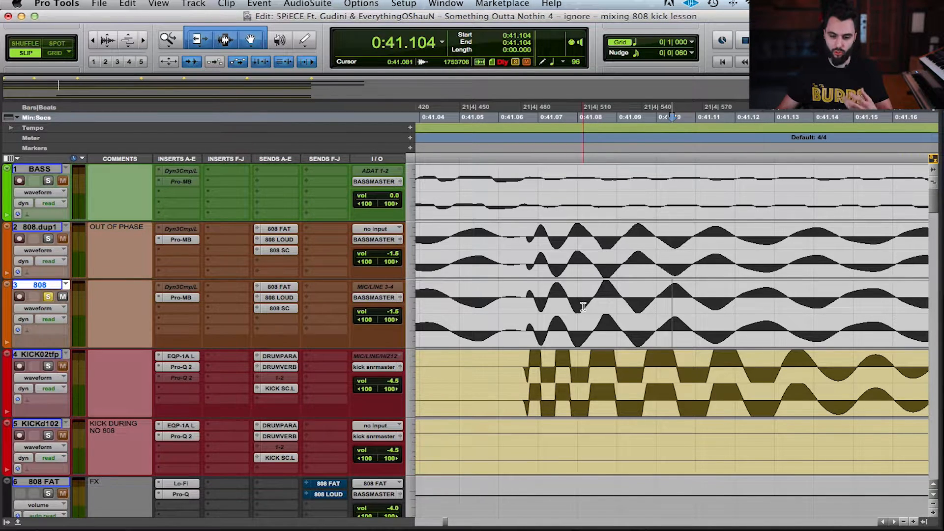
key("super+bracketleft")
key("super+bracketleft")
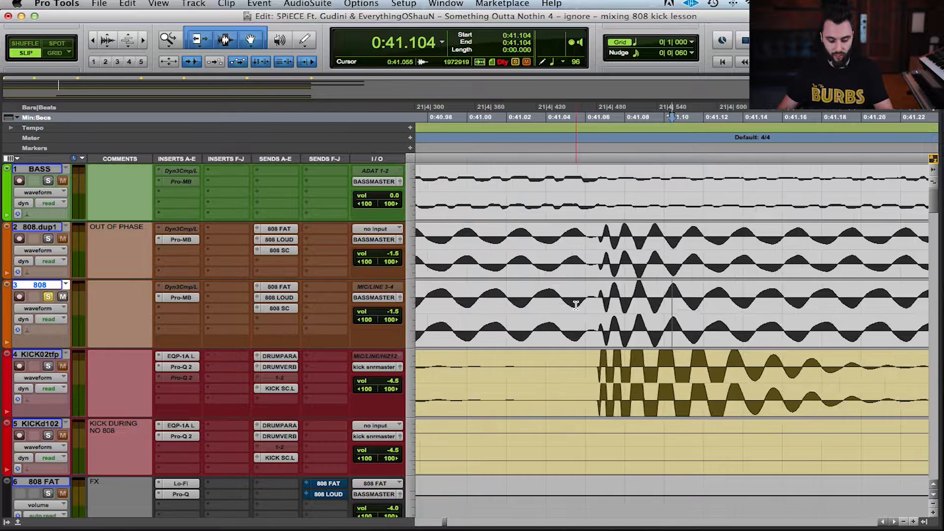
- Take the 808 track out of solo, and hide and make inactive the 808.dup1 track
left_click(50, 296)
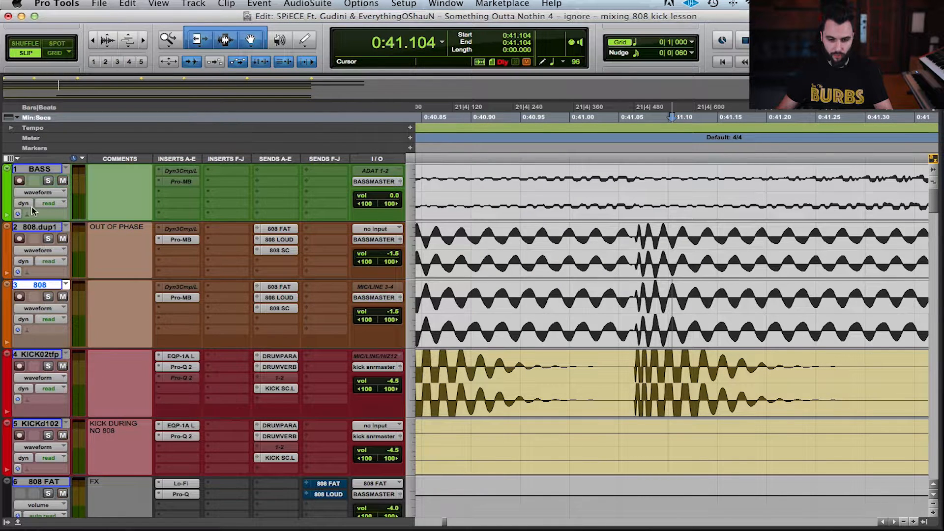
right_click(52, 227)
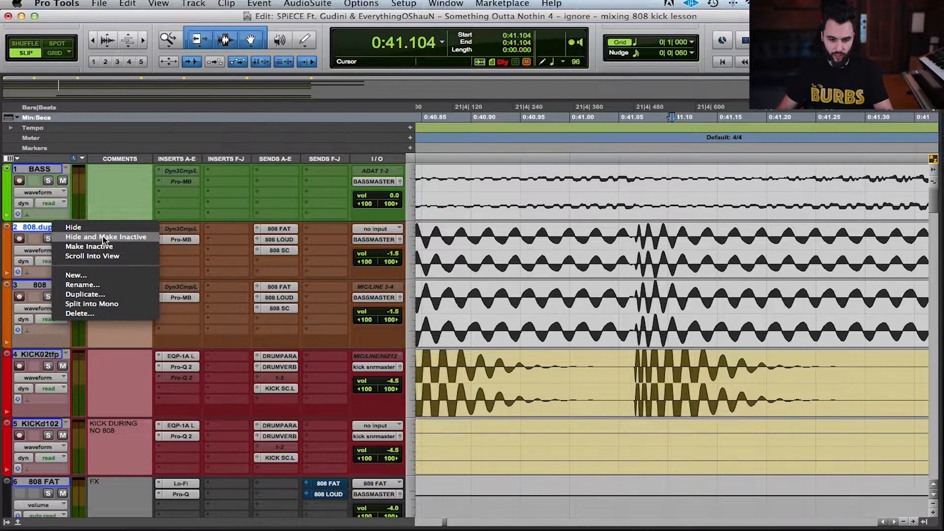
key("Escape")
- Select about 0:39.322 to 0:43.269 across the 808 and both kick tracks and audition that section
key("super+bracketleft")
key("super+bracketleft")
key("super+bracketleft")
key("super+bracketleft")
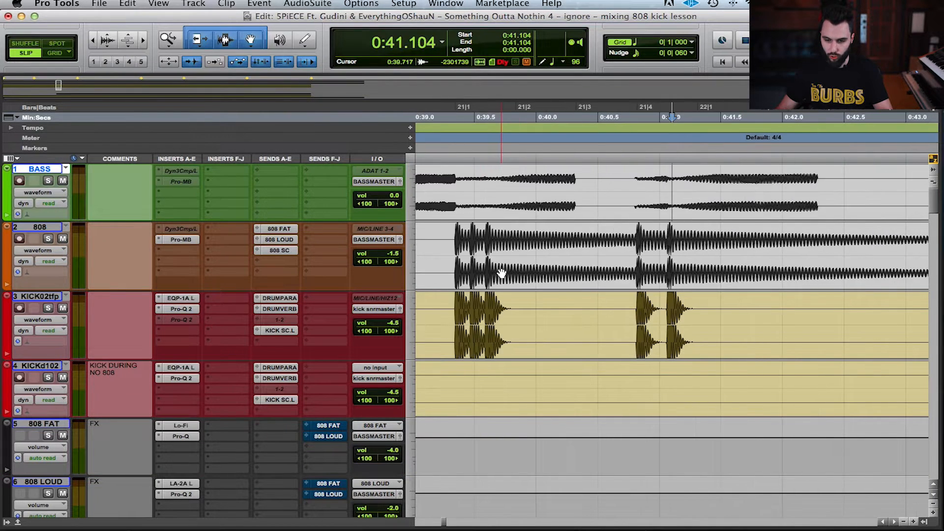
left_click(578, 255)
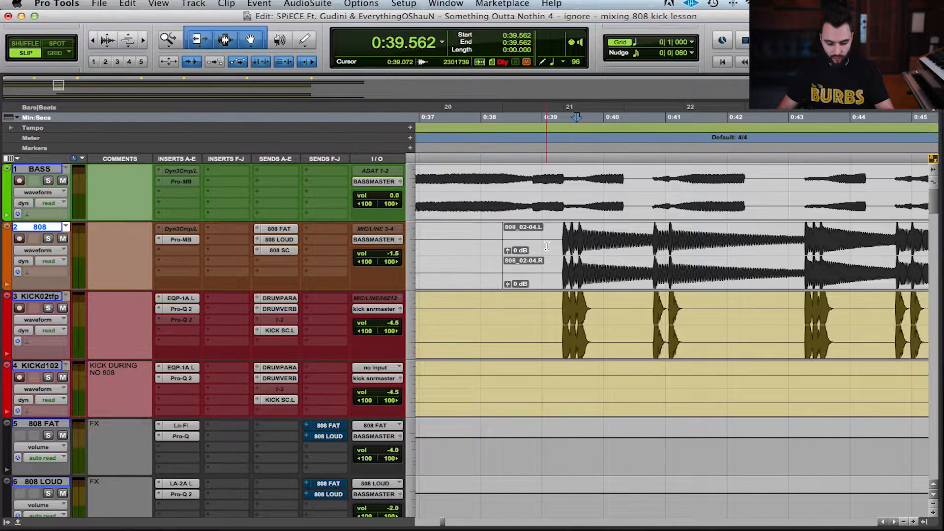
key("super+bracketright")
left_click_drag(643, 236, 826, 313)
key("super+bracketleft")
key("super+bracketleft")
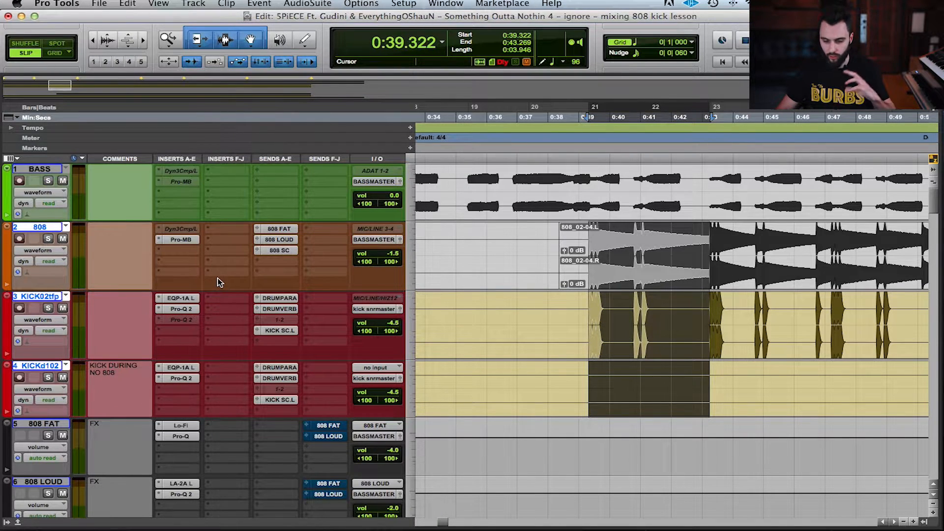
key("space")
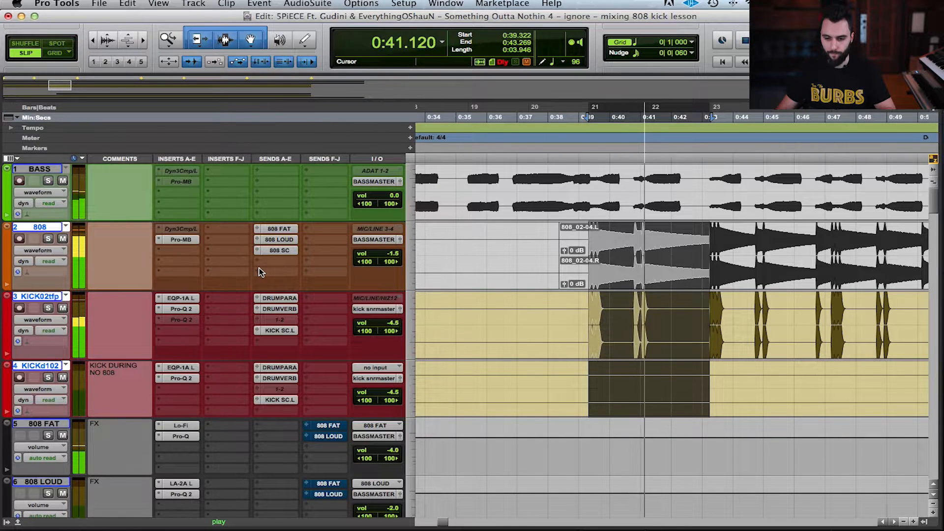
key("space")
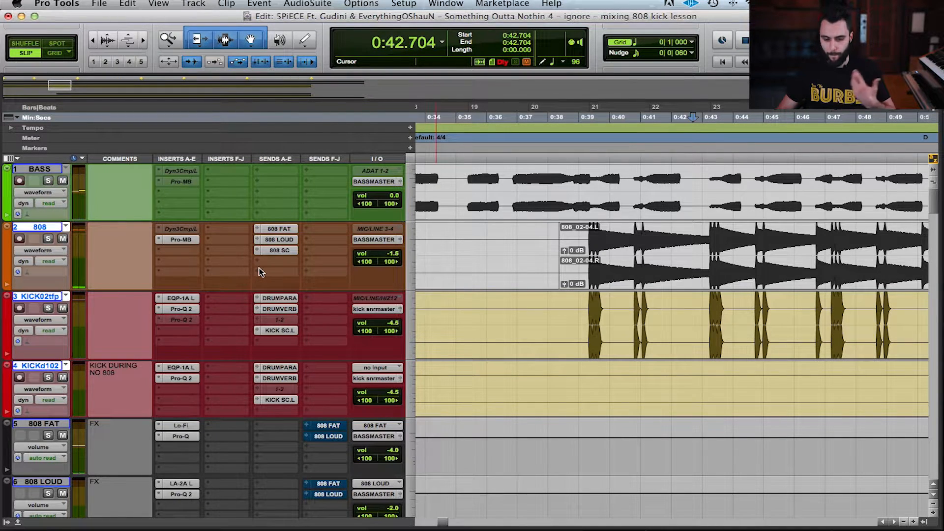
- Compare the onsets of the first 808 and KICK02tfp hits at bar 21, placing the cursor on the 808 at about 0:39.346
left_click(592, 307)
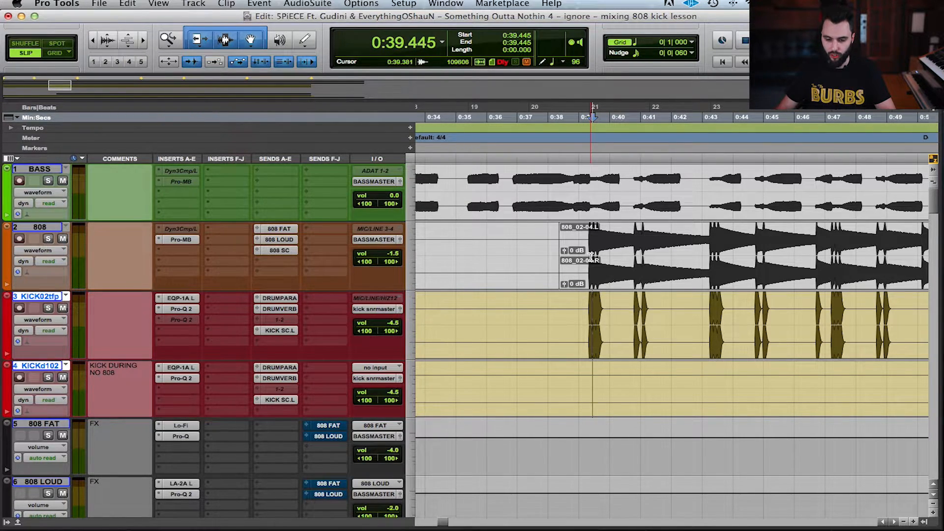
key("t")
key("t")
key("t")
key("t")
key("t")
key("t")
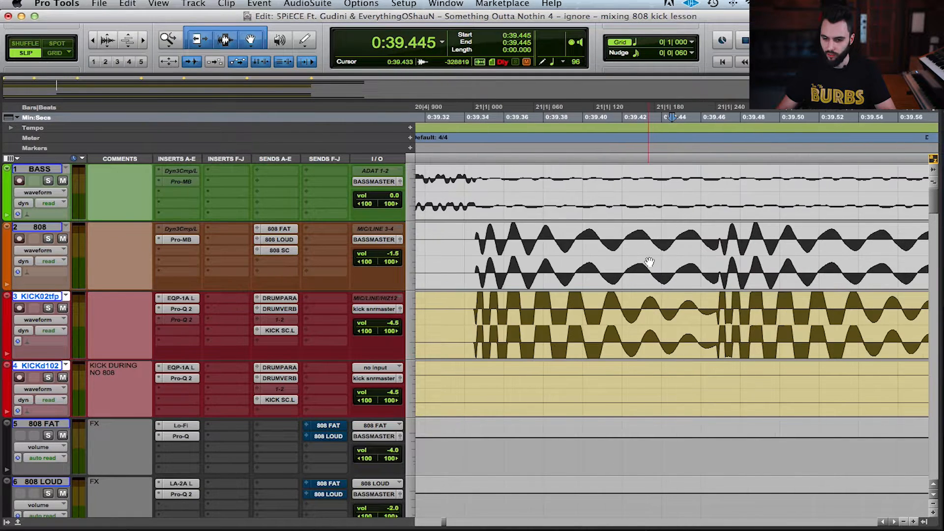
scroll(650, 262, "left", 5)
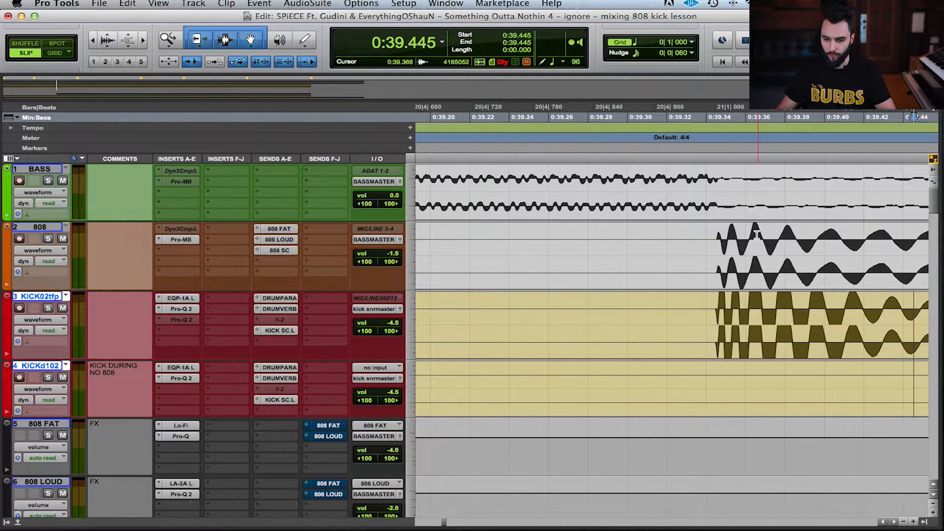
left_click(720, 236)
key("t")
key("t")
key("t")
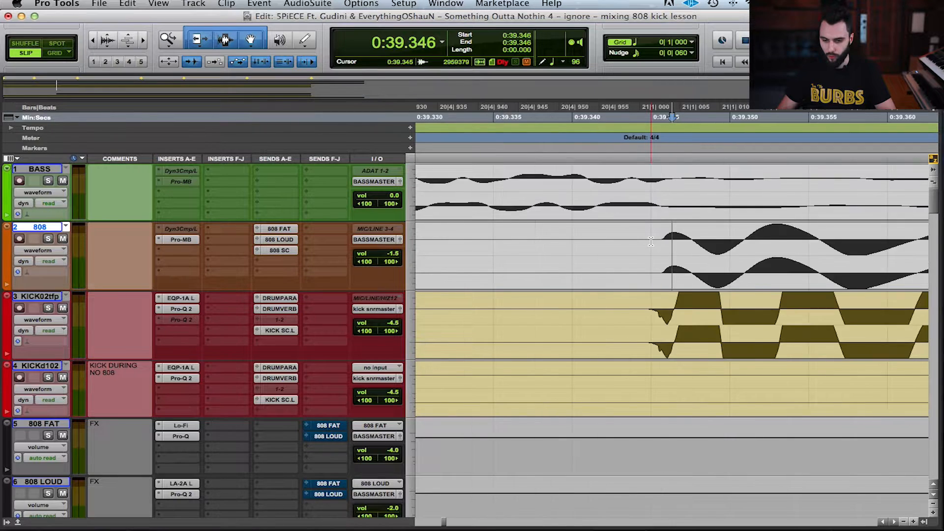
- Highlight the opening kick cycles from about 0:39.345 to 0:39.375 and the 808 clip, ending with the cursor on the kick at about 0:39.346
key("r")
left_click_drag(662, 301, 906, 301)
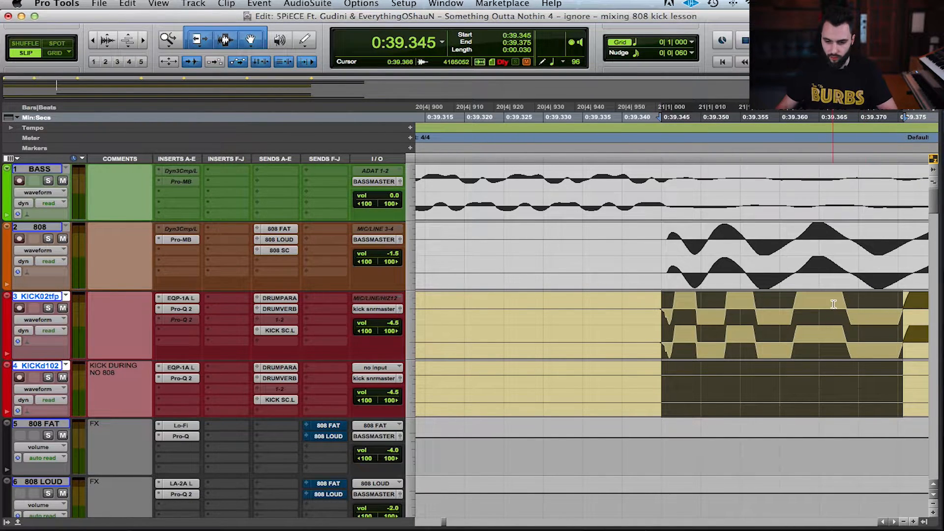
left_click(664, 274)
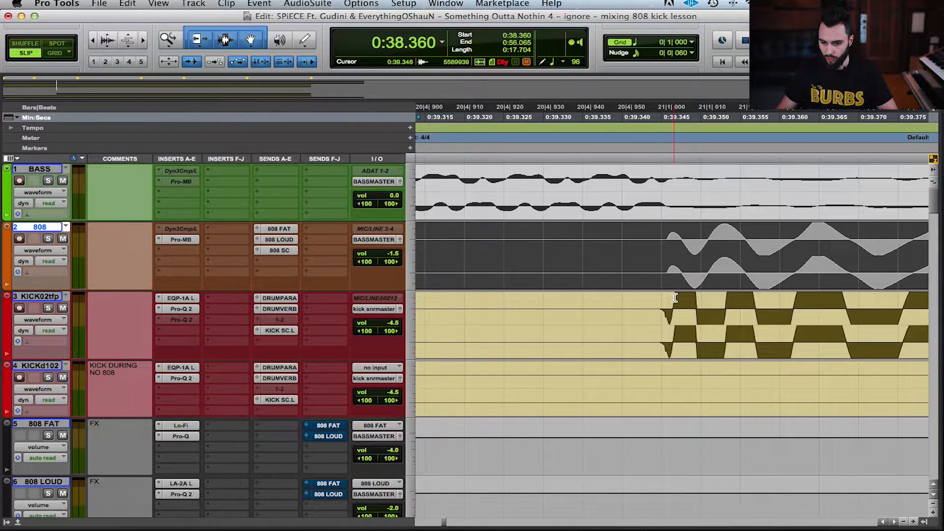
left_click(674, 298)
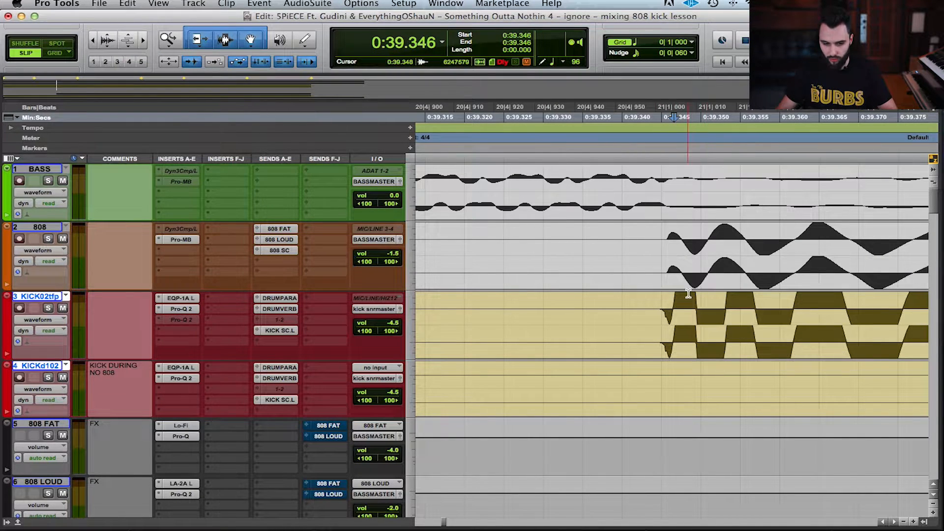
- Examine the first group of 808 and kick hits at bar 21, placing the cursor inside the first kick at about 0:39.394
key("r")
key("r")
key("r")
key("r")
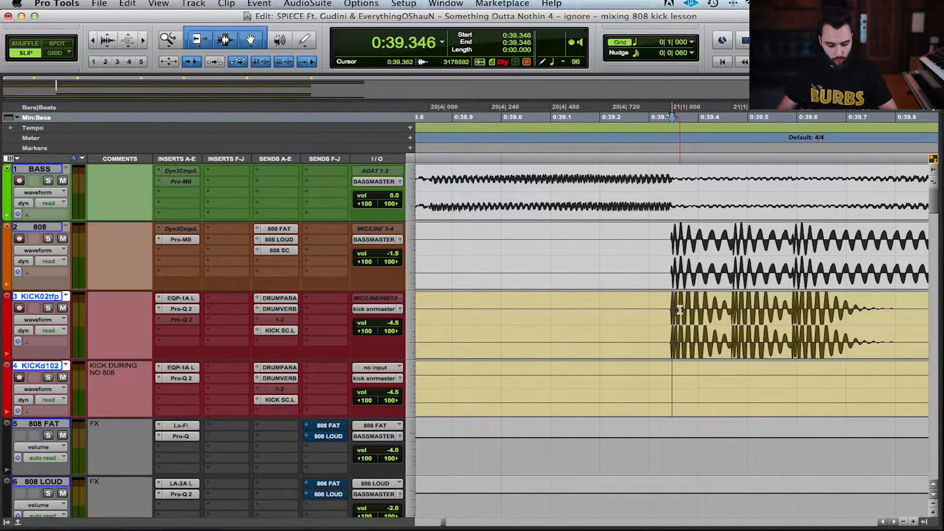
key("r")
key("r")
key("r")
key("t")
key("t")
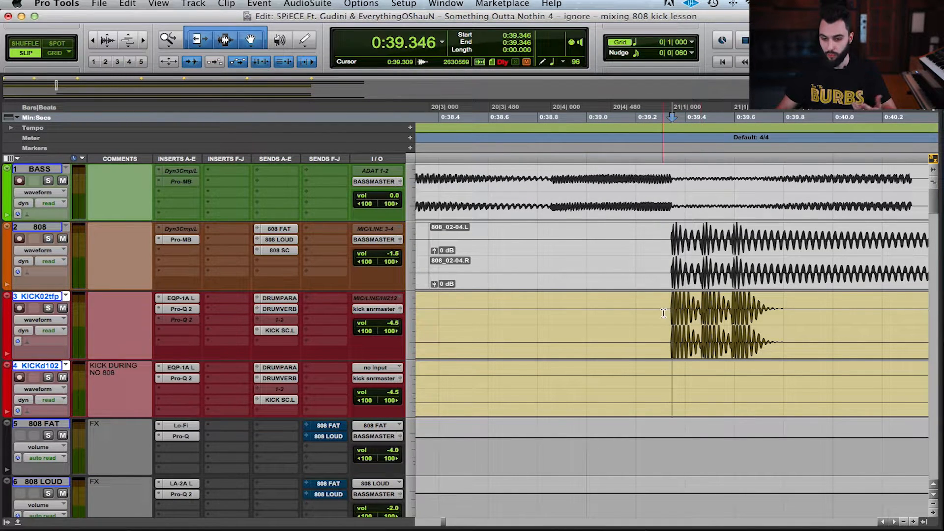
left_click(684, 307)
key("t")
key("t")
key("t")
key("t")
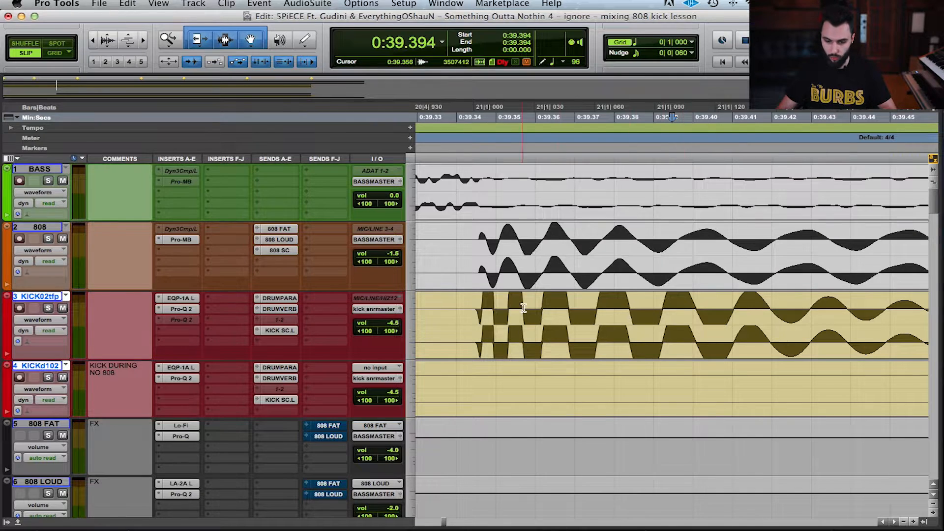
- Mark the 808's onset at about 0:39.345 and select the kick's first cycles from about 0:39.344 to 0:39.353 for comparison
left_click(480, 245)
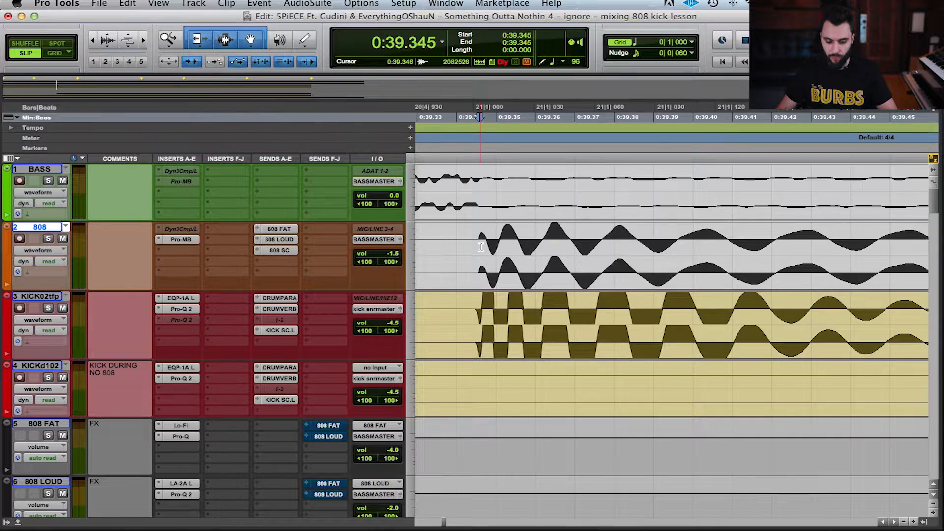
key("super+bracketright")
key("super+bracketright")
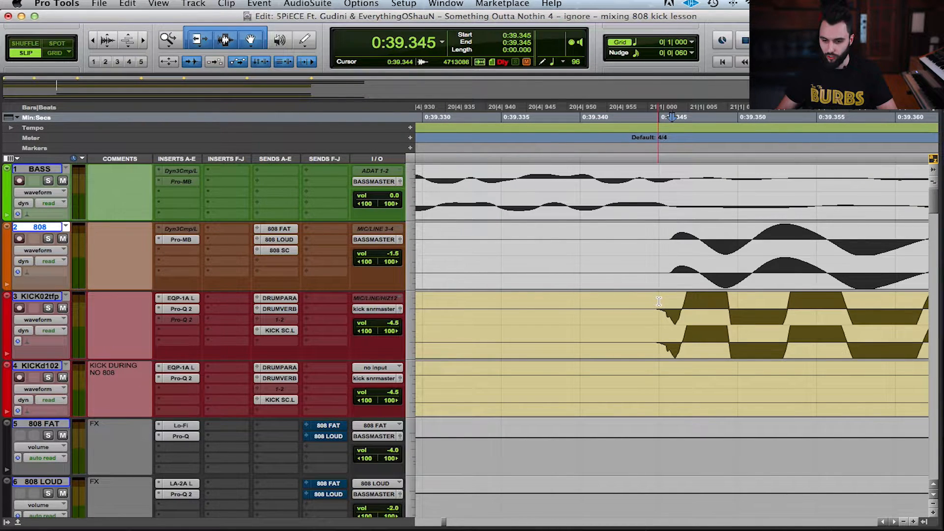
left_click(660, 301)
left_click_drag(659, 301, 786, 304)
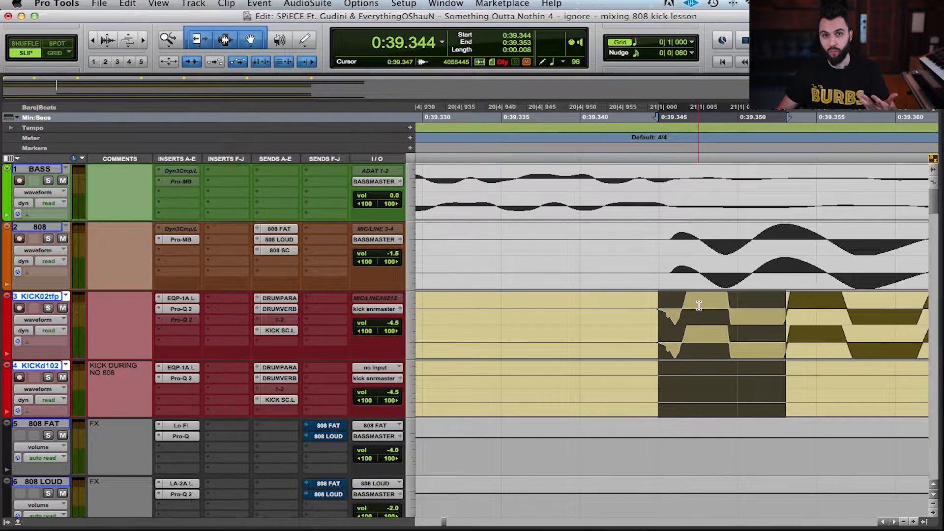
scroll(701, 305, "right", 2)
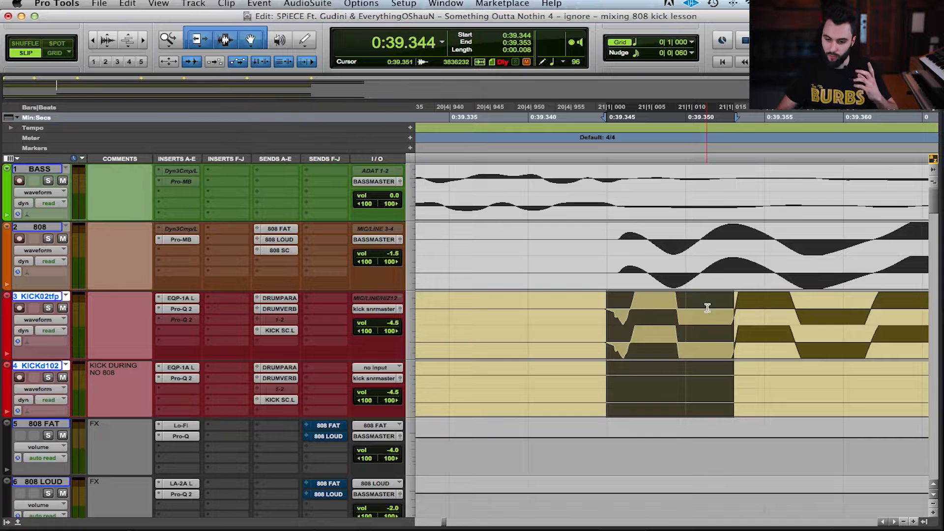
- Place the cursor at the first kick's onset, about 0:39.345, and view its opening cycles against the 808
left_click(615, 300)
scroll(615, 298, "right", 2)
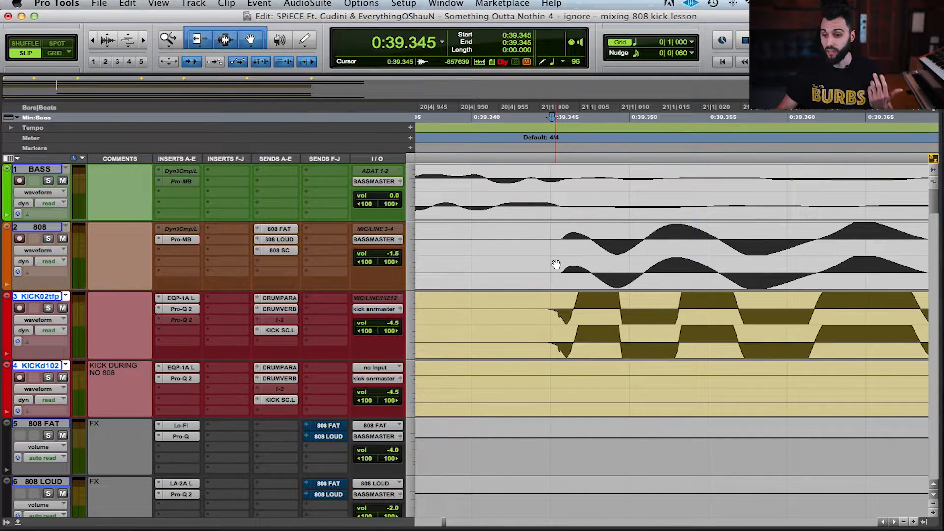
key("r")
key("r")
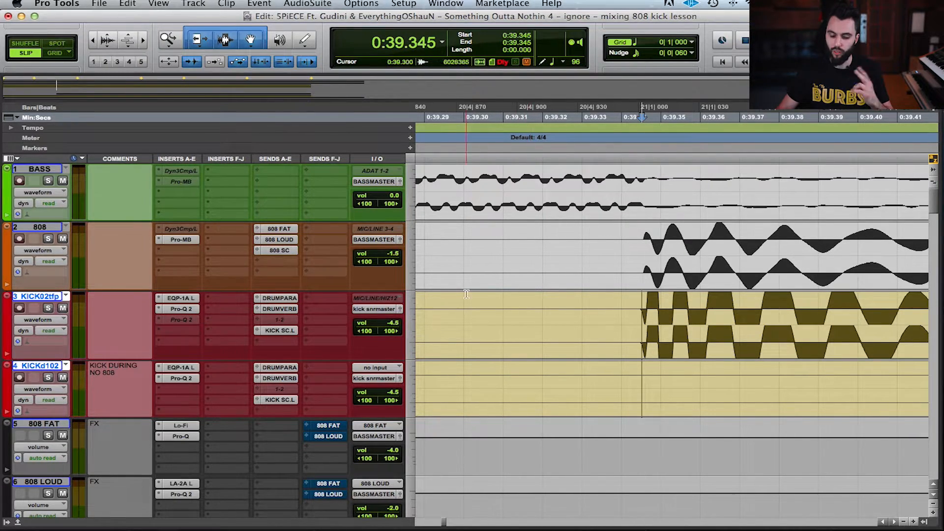
- Insert the stereo EQ3 7-Band plug-in in the first F-J insert slot of the KICK02tfp track
left_click(234, 302)
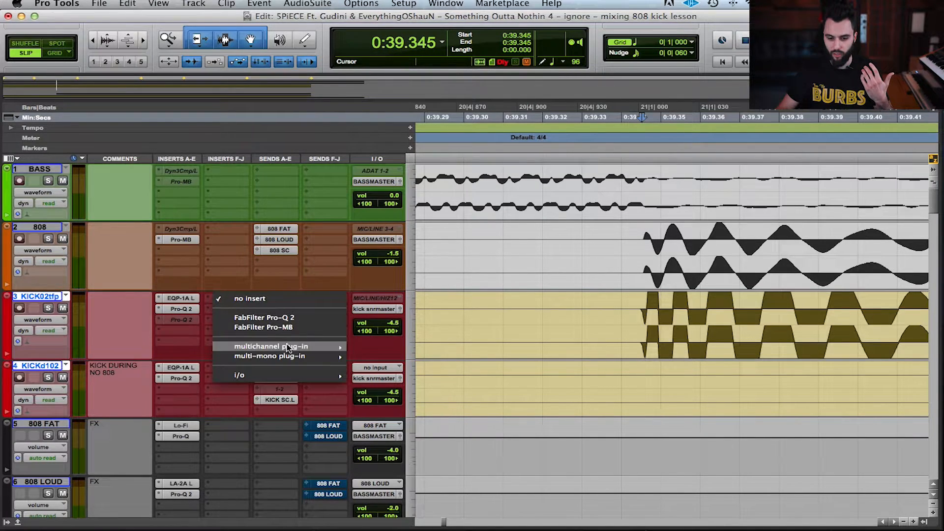
mouse_move(316, 347)
mouse_move(422, 8)
left_click(586, 284)
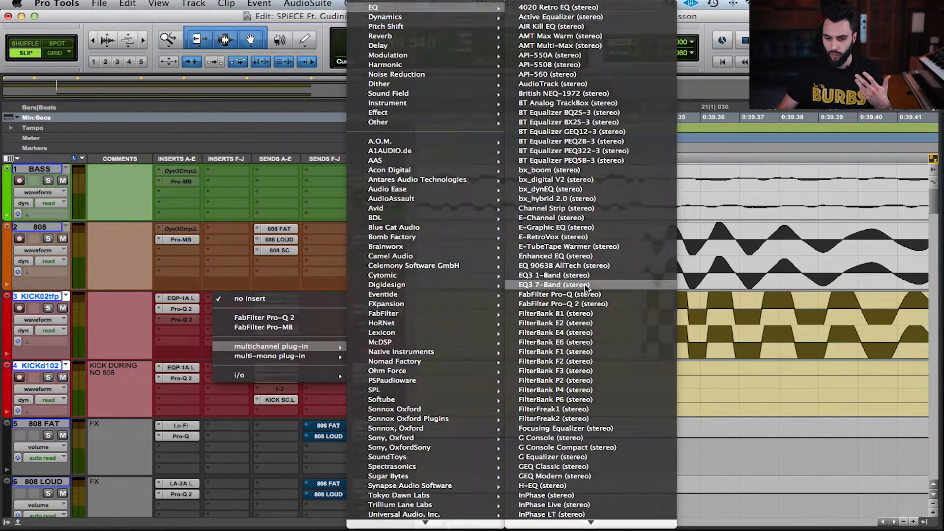
left_click_drag(430, 94, 415, 94)
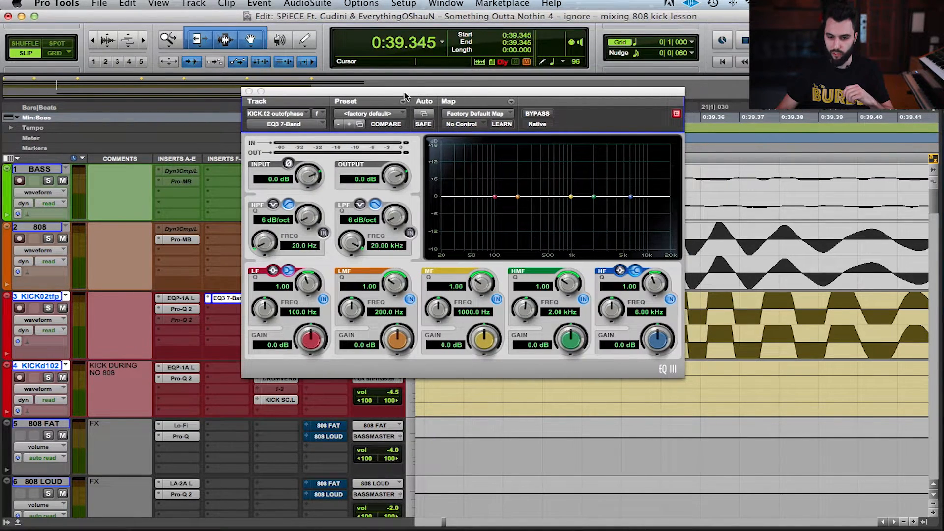
- Invert the phase of the kick's EQ3 7-Band input and close the plug-in window
left_click(288, 163)
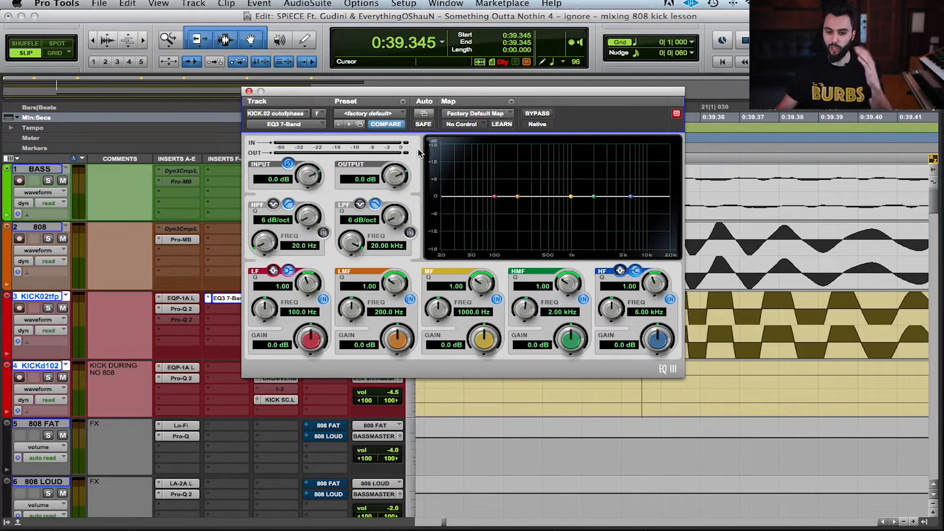
left_click_drag(452, 95, 352, 84)
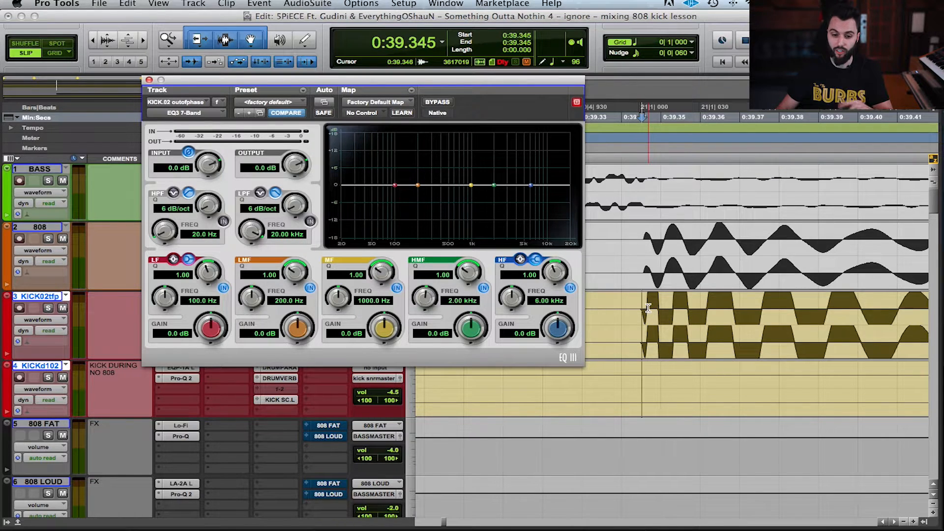
left_click(149, 80)
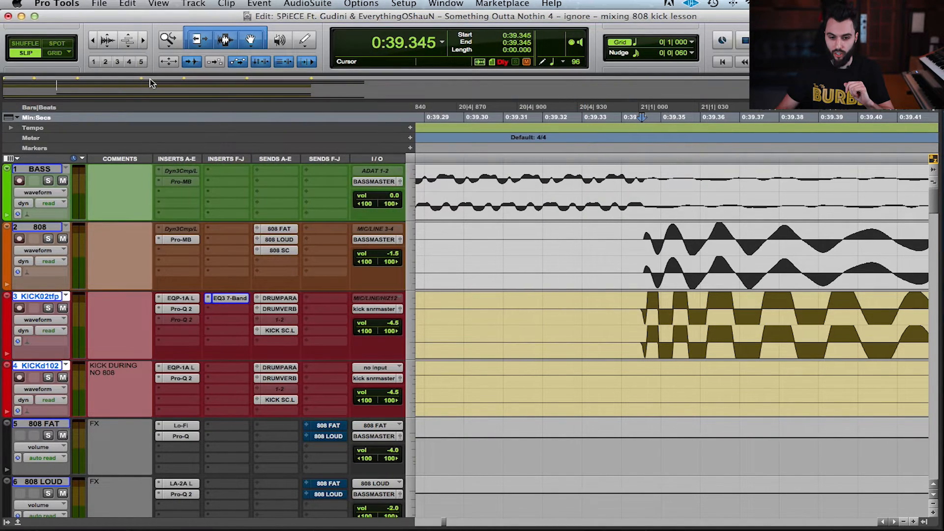
- Select the section from about 0:39.210 to 0:48.597 on both kick tracks
scroll(664, 294, "down", 5)
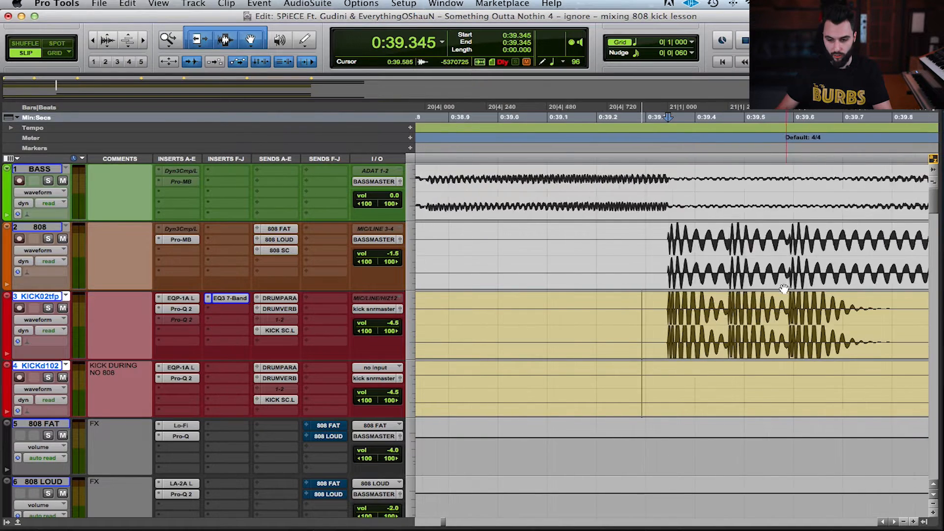
scroll(664, 300, "down", 4)
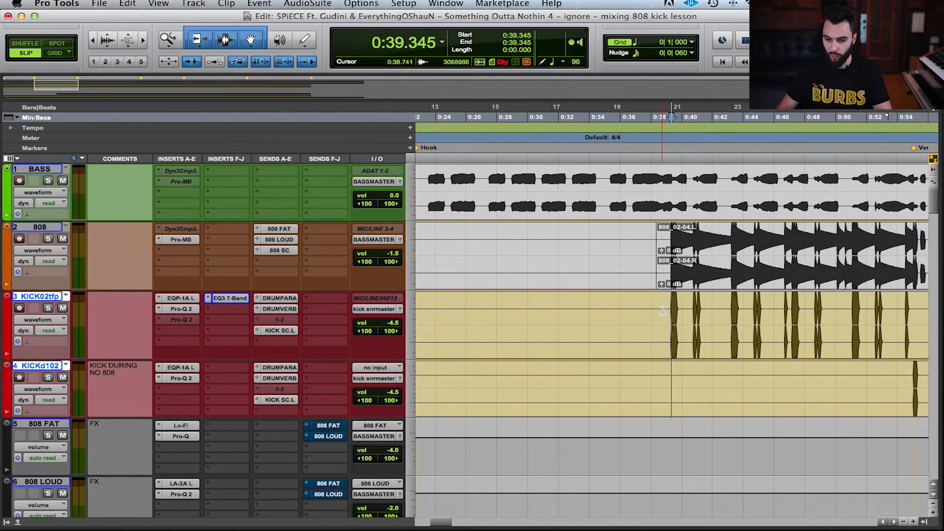
left_click_drag(668, 309, 815, 308)
key("n")
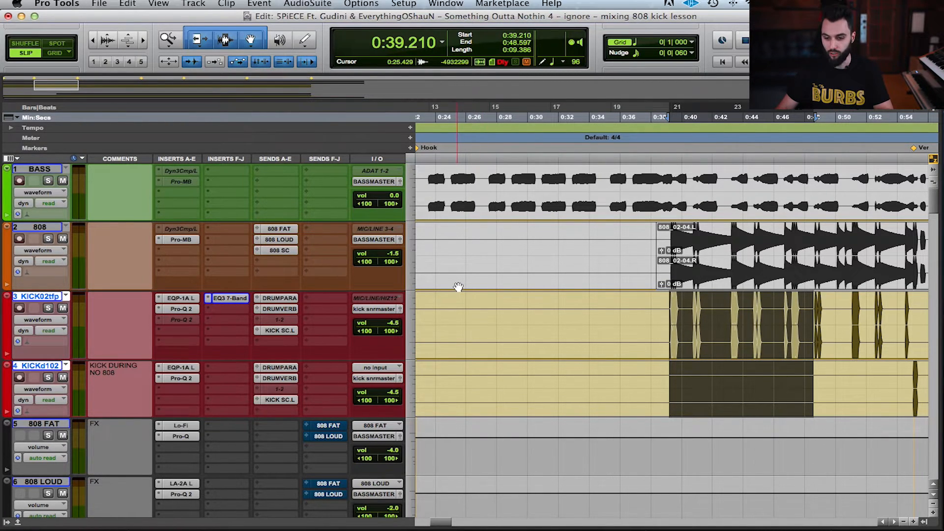
- Audition the selection while bypassing and re-enabling the EQ3 7-Band on KICK02tfp, and check the plug-in's input phase setting
key("space")
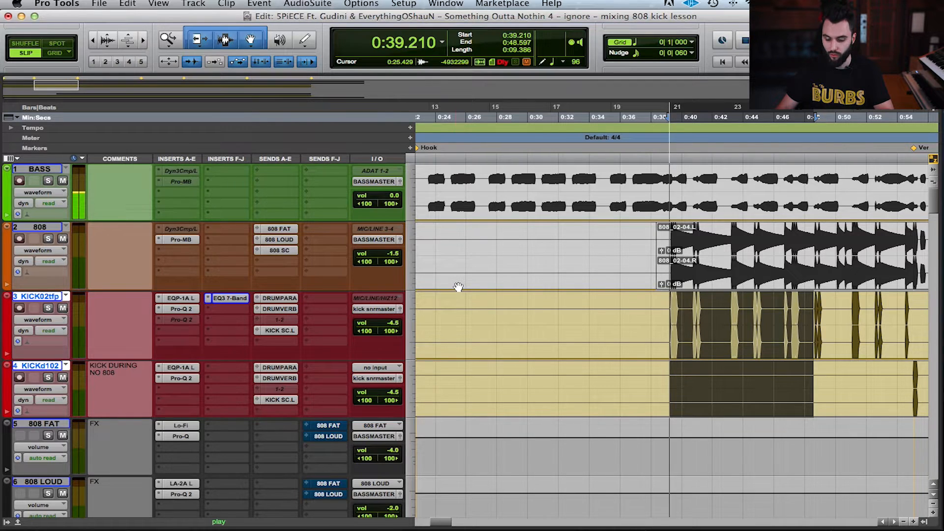
left_click(231, 298)
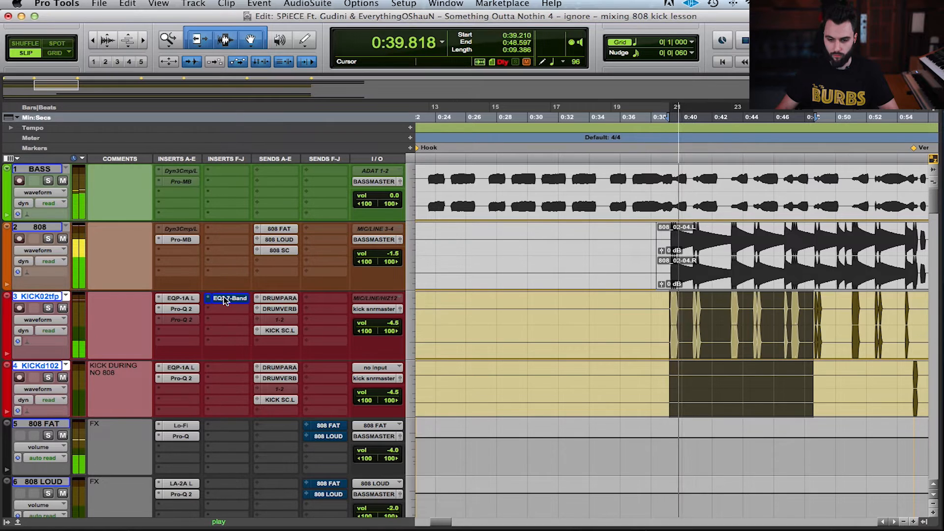
left_click(225, 299, "super")
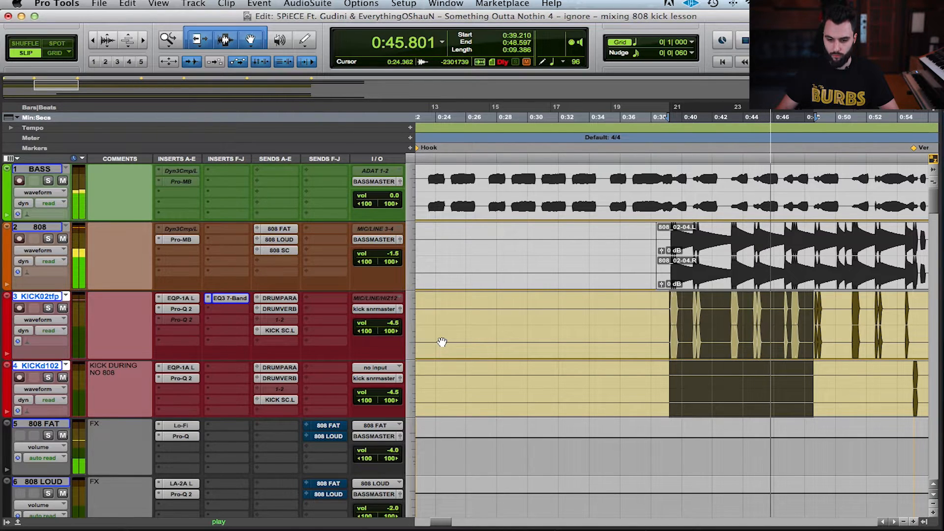
key("space")
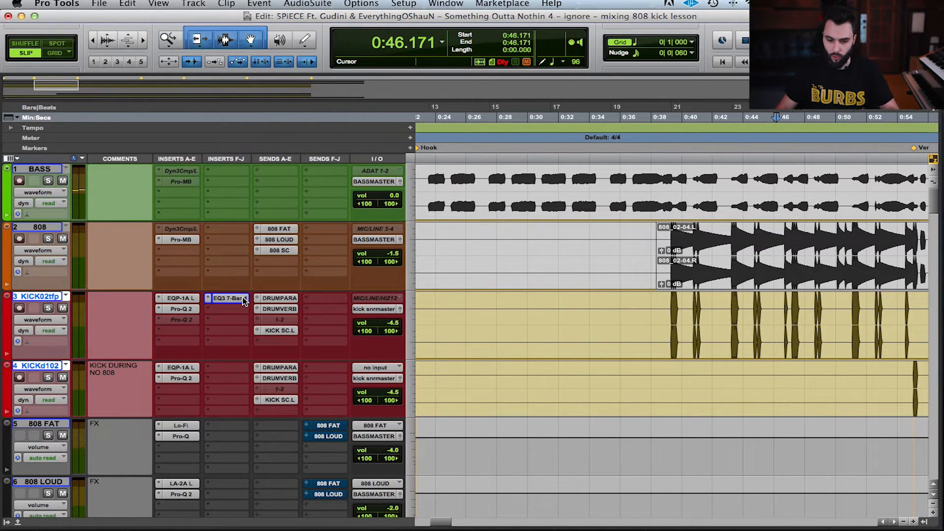
left_click(229, 298)
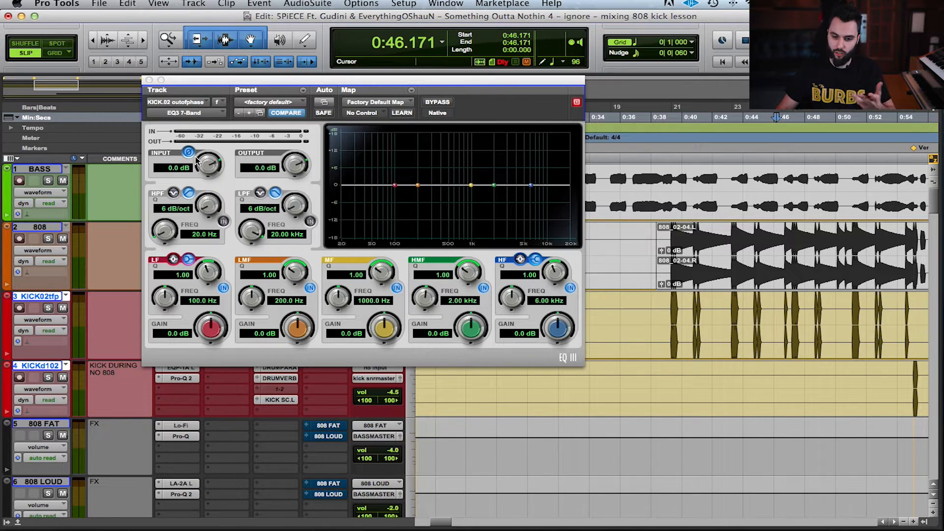
left_click(149, 80)
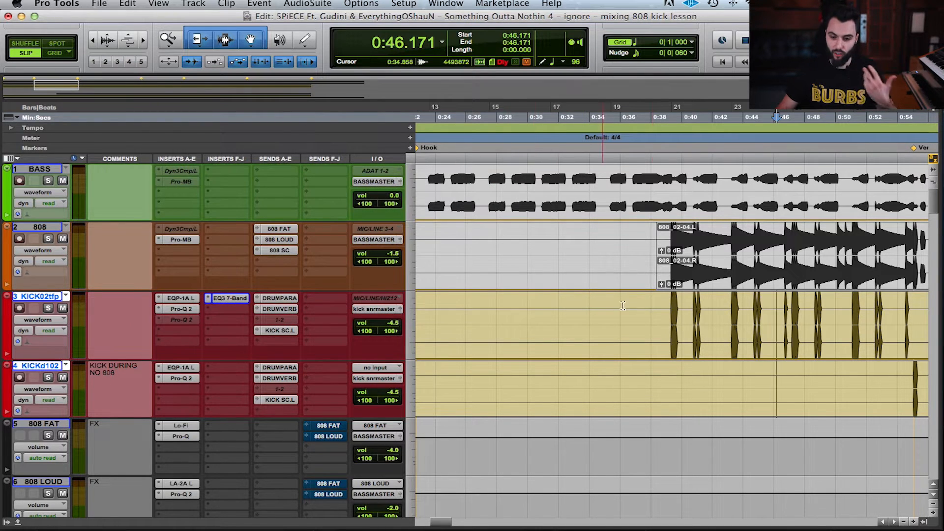
- Place the cursor in the first kick hit at about 0:39.381 and examine its onset and opening cycles against the 808 waveform
left_click(673, 307)
key("super+bracketright")
key("super+bracketright")
key("super+bracketright")
key("super+bracketright")
key("super+bracketright")
key("super+bracketright")
key("super+bracketright")
key("super+bracketright")
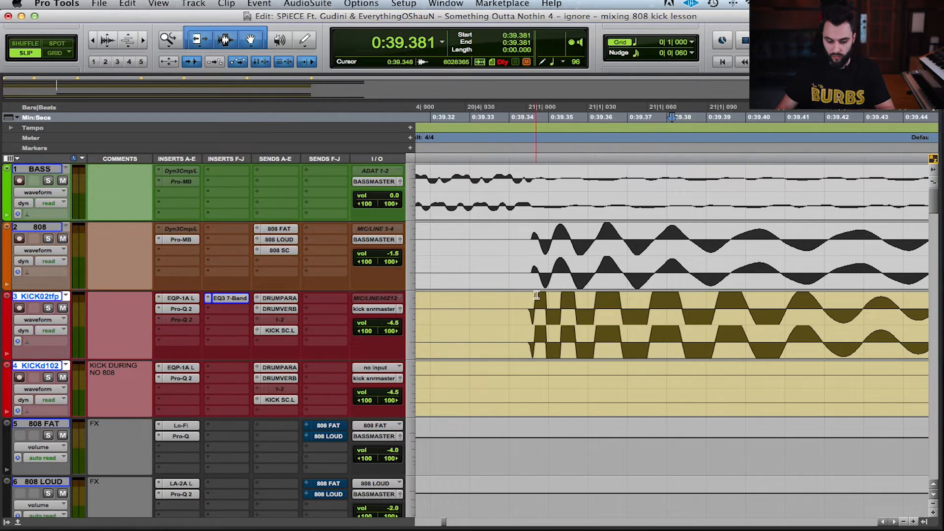
key("super+bracketright")
key("super+bracketright")
scroll(513, 307, "left", 10)
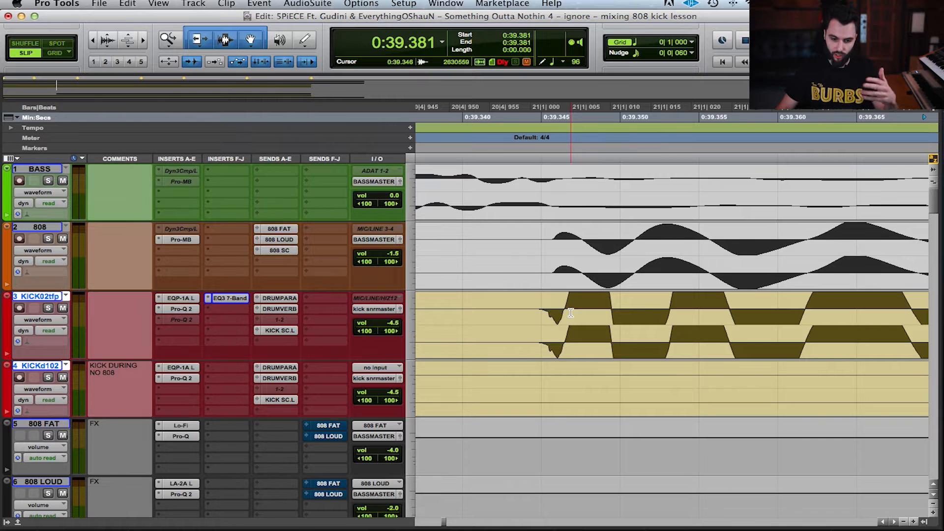
- View the full length of the first kick hit against the 808, from about 0:38.4 to 0:40.2
key("super+bracketleft")
key("super+bracketleft")
key("super+bracketleft")
key("super+bracketleft")
key("super+bracketleft")
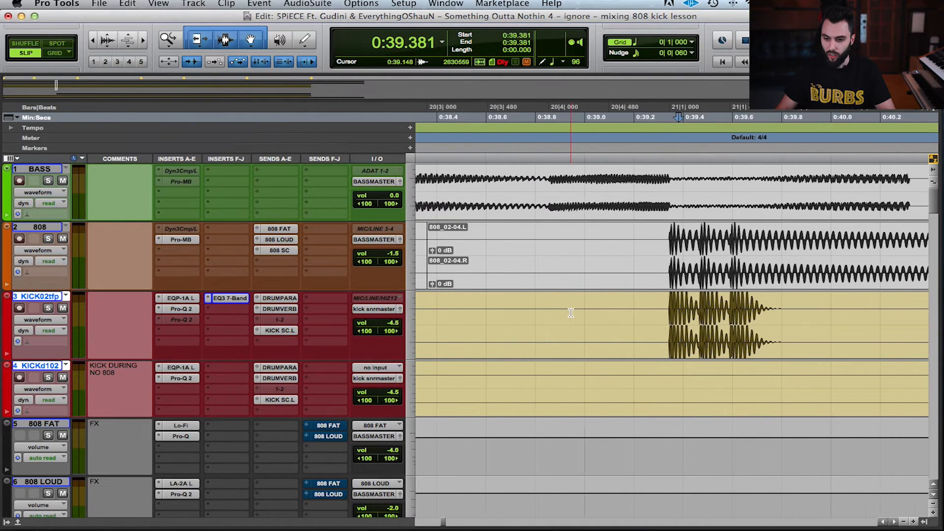